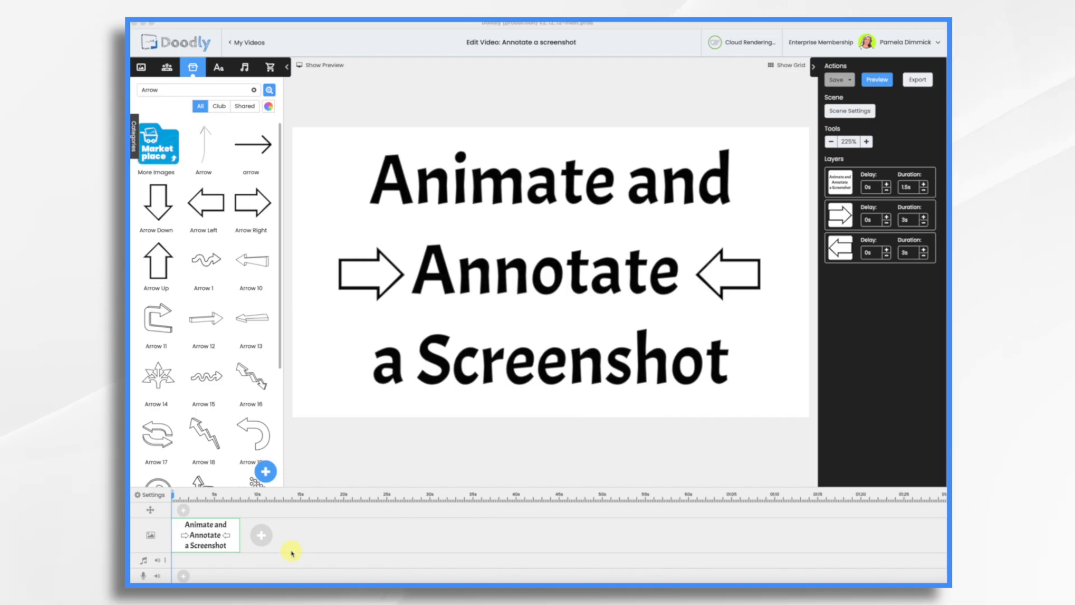
Create a new scene after the title scene and import Task Dashboard.png into it as a new prop titled Task Dashboard.
{"action": "left_click", "coordinate": [262, 538]}
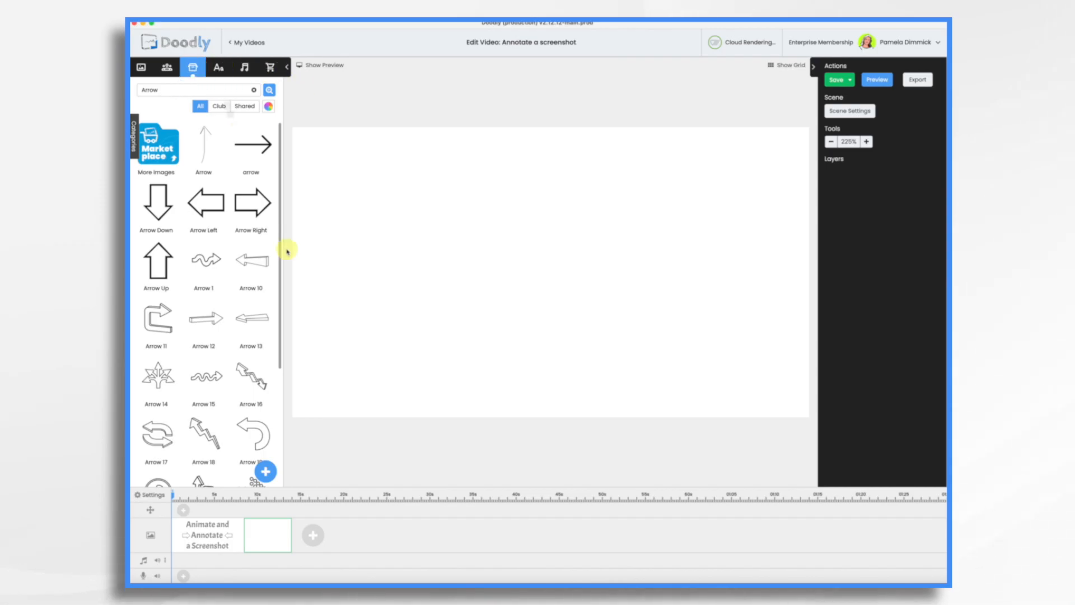
{"action": "left_click", "coordinate": [266, 473]}
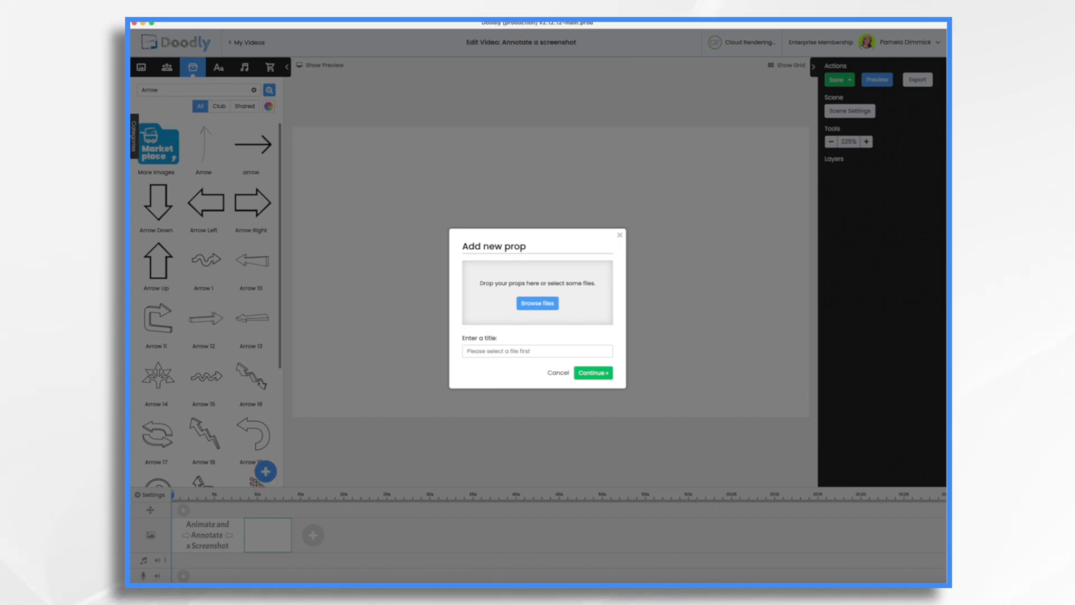
{"action": "left_click_drag", "start_coordinate": [654, 230], "coordinate": [535, 294]}
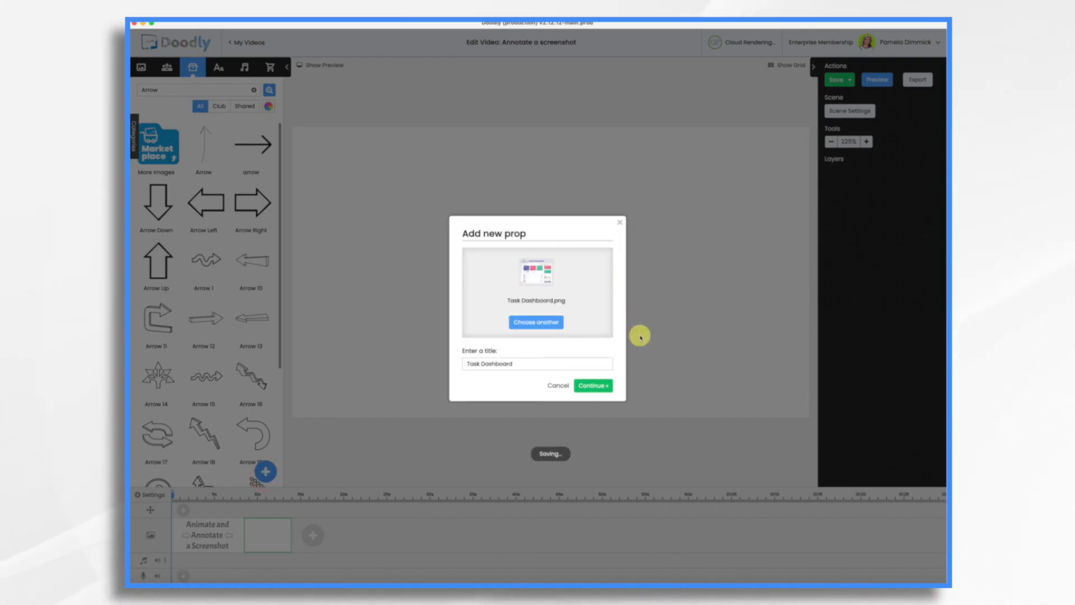
{"action": "left_click", "coordinate": [594, 386]}
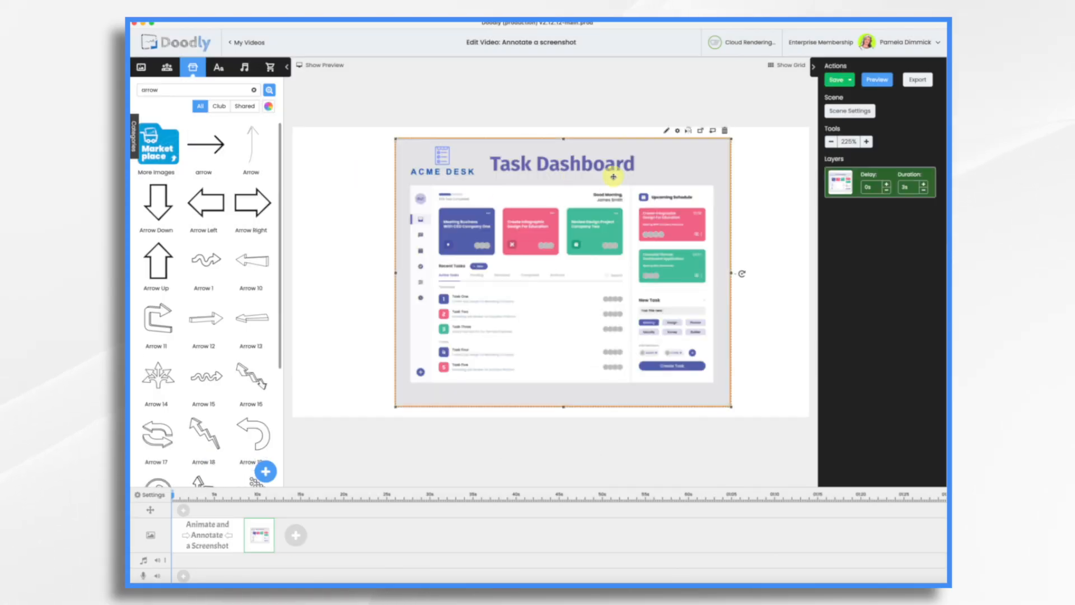
Search the characters for "point", add the suited man pointing sideways and enlarge him to full scene height beside the dashboard's left edge.
{"action": "left_click", "coordinate": [168, 69]}
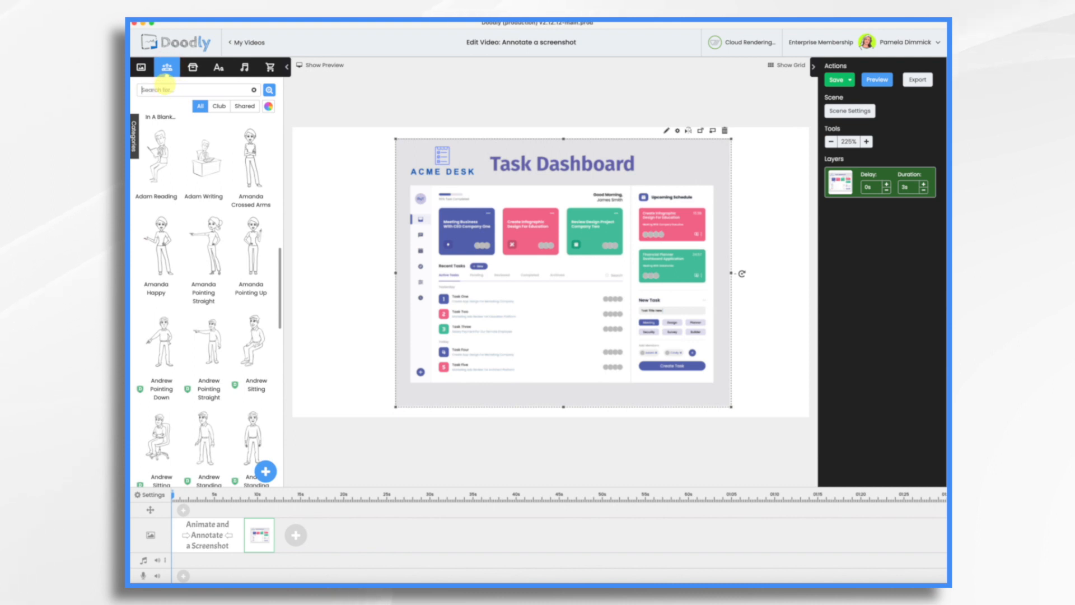
{"action": "type", "text": "point"}
{"action": "left_click_drag", "start_coordinate": [253, 303], "coordinate": [352, 315]}
{"action": "left_click_drag", "start_coordinate": [365, 241], "coordinate": [396, 120]}
{"action": "left_click_drag", "start_coordinate": [360, 200], "coordinate": [357, 217]}
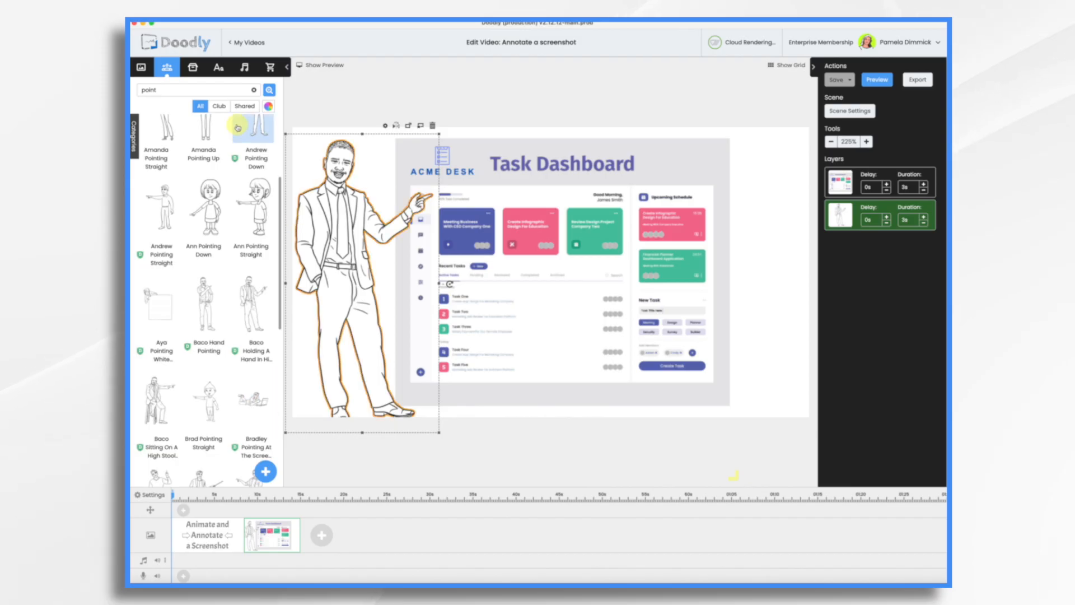
Import the Animate and Annotate audio file as a new sound.
{"action": "left_click", "coordinate": [235, 67]}
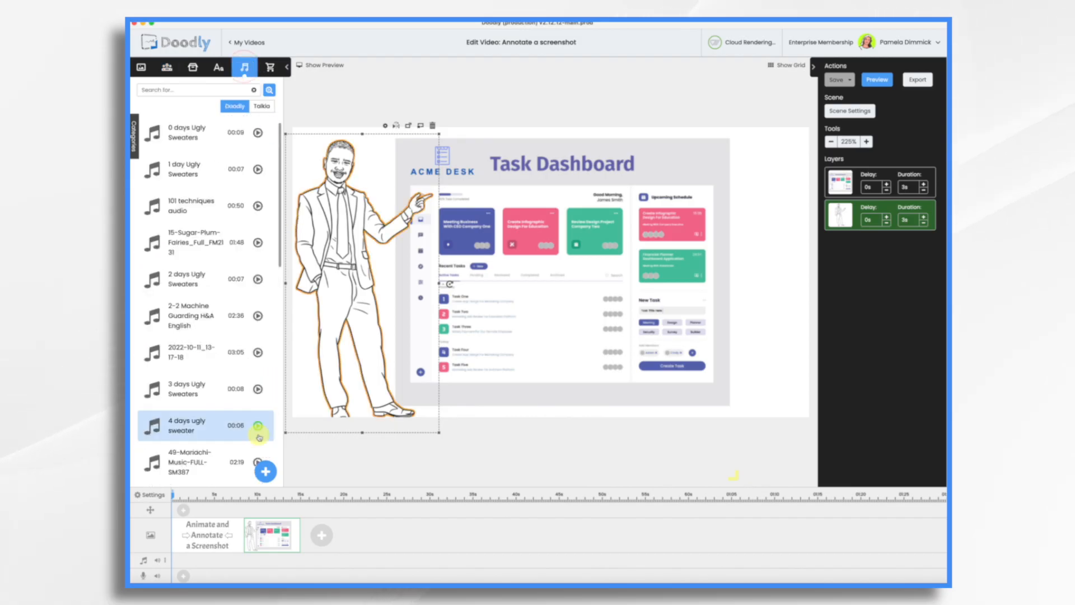
{"action": "left_click", "coordinate": [267, 471]}
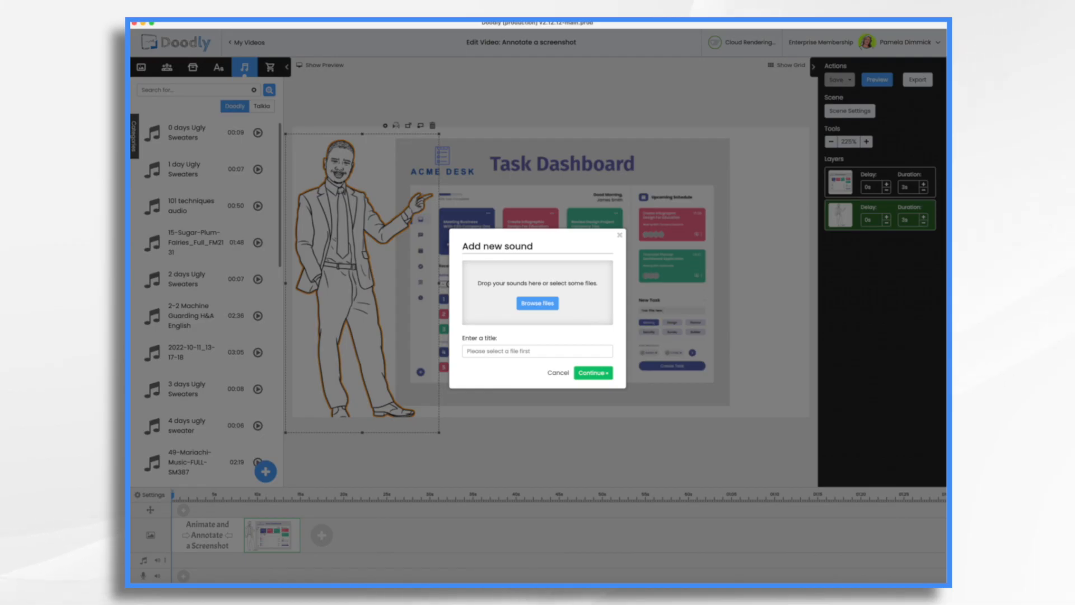
{"action": "mouse_move", "coordinate": [743, 171]}
{"action": "left_mouse_down"}
{"action": "mouse_move", "coordinate": [588, 247]}
{"action": "mouse_move", "coordinate": [547, 287]}
{"action": "left_mouse_up"}
{"action": "left_click", "coordinate": [594, 379]}
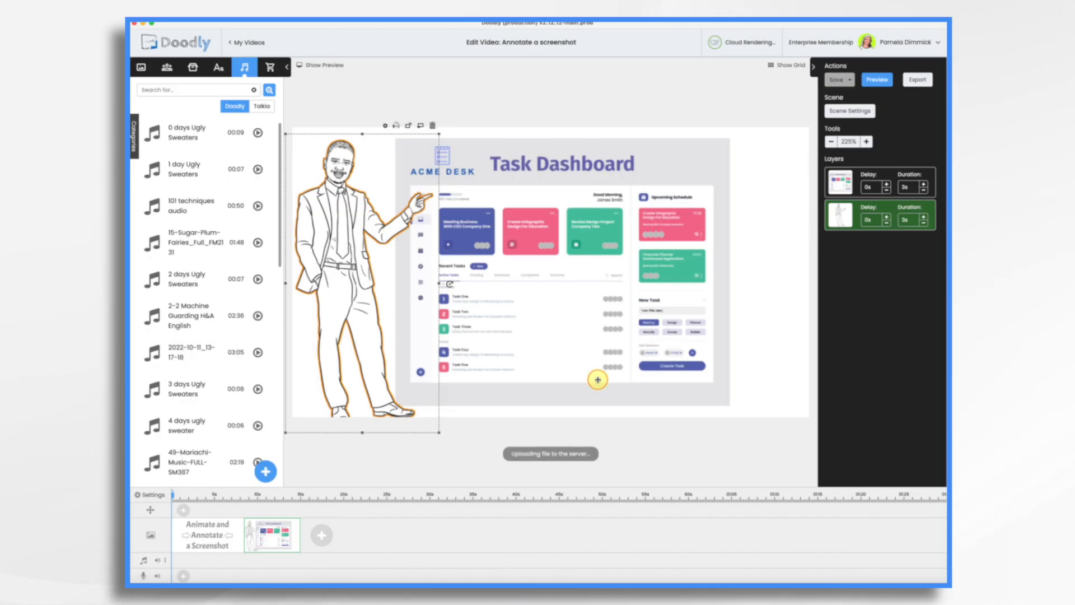
Delete the right-pointing arrow beside "Annotate" from the title scene.
{"action": "left_click", "coordinate": [213, 541]}
{"action": "left_click", "coordinate": [353, 269]}
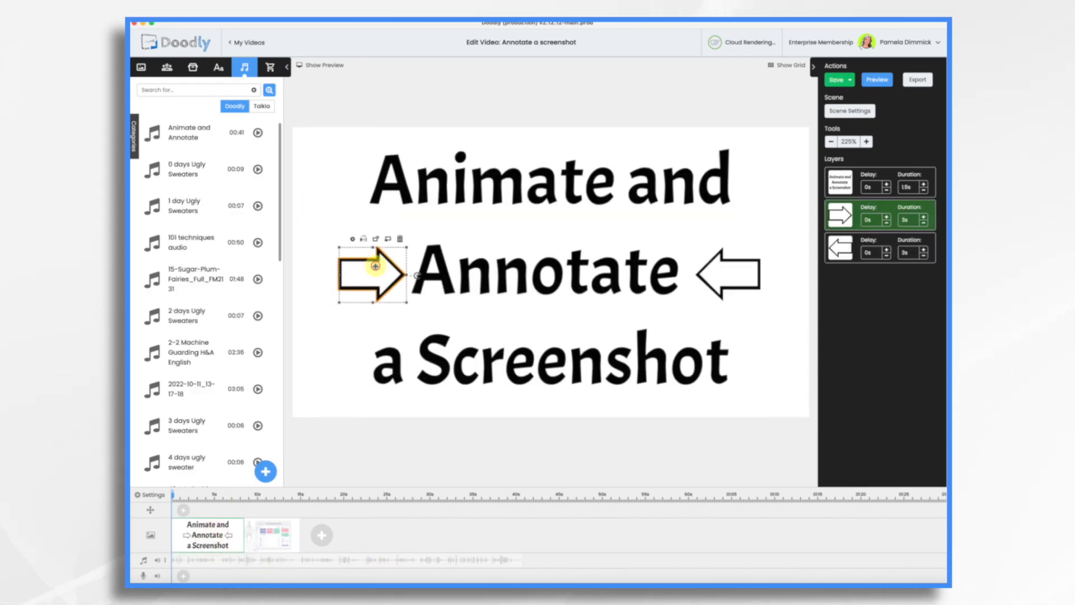
{"action": "left_click", "coordinate": [400, 240]}
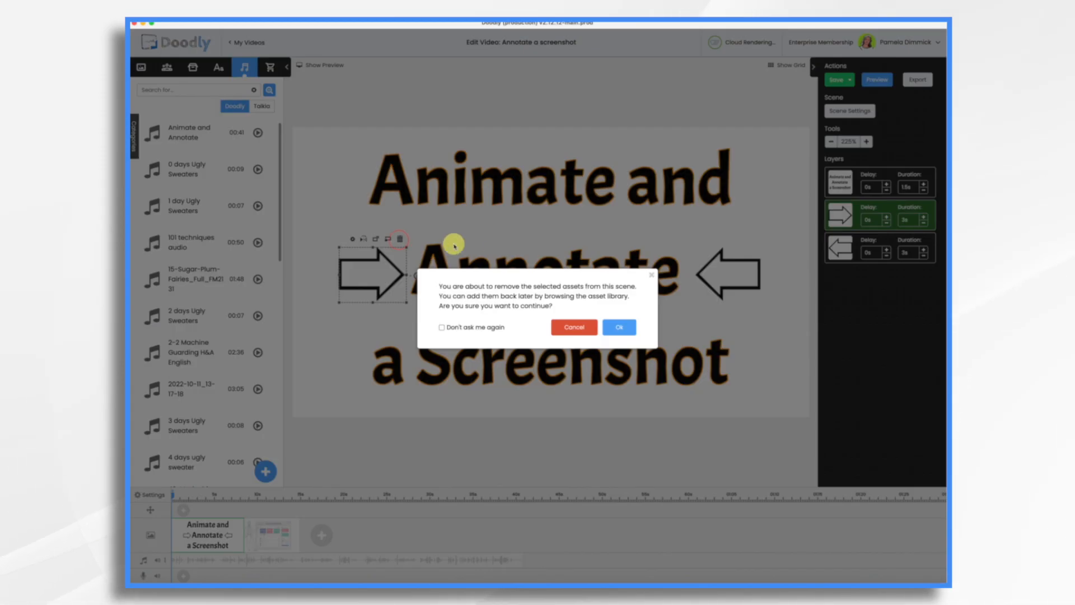
{"action": "left_click", "coordinate": [626, 326]}
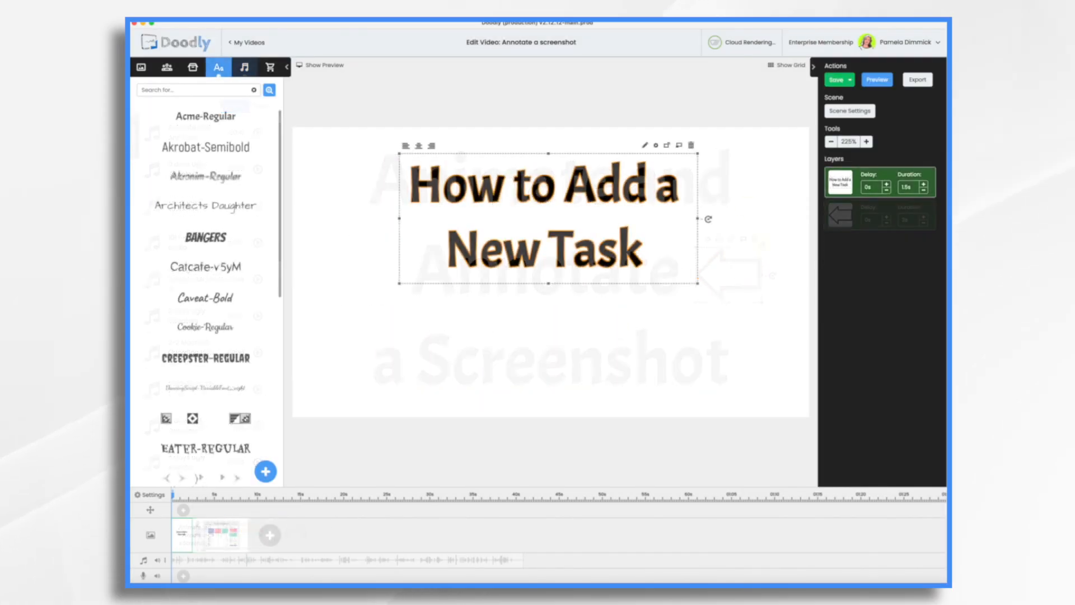
Import the Acme Desk logo as a new prop and position it centred below the "How to Add a New Task" title.
{"action": "left_click", "coordinate": [193, 69]}
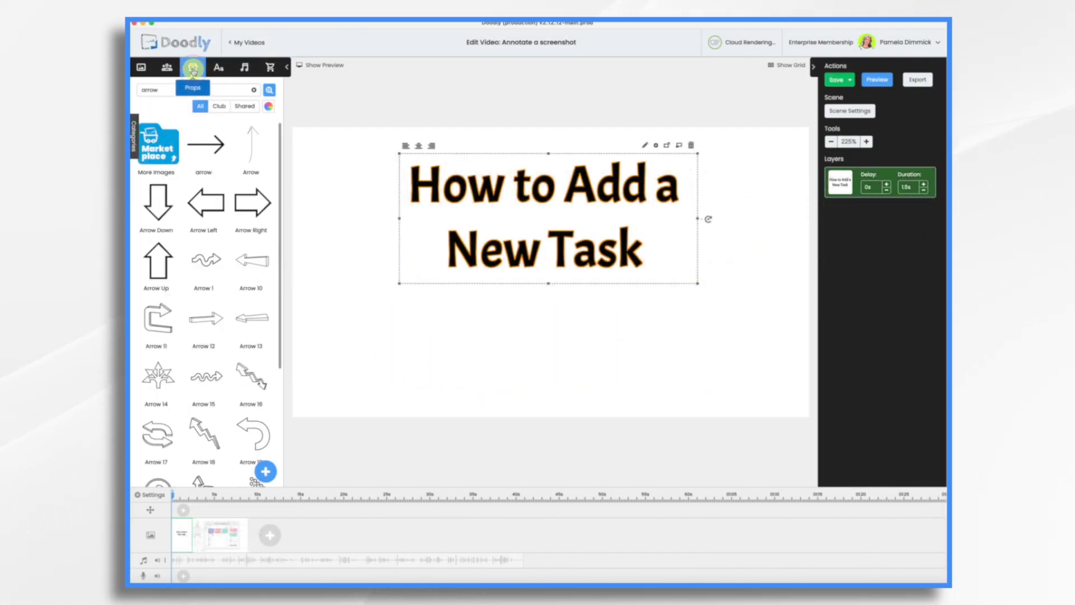
{"action": "left_click", "coordinate": [266, 472]}
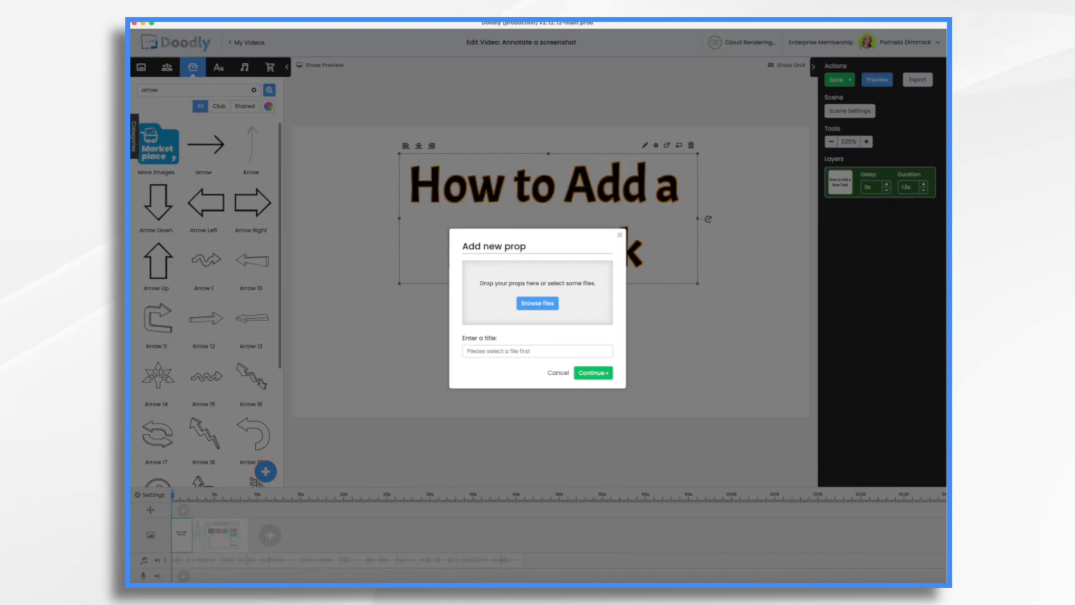
{"action": "left_click_drag", "start_coordinate": [498, 336], "coordinate": [523, 300]}
{"action": "left_click", "coordinate": [576, 390]}
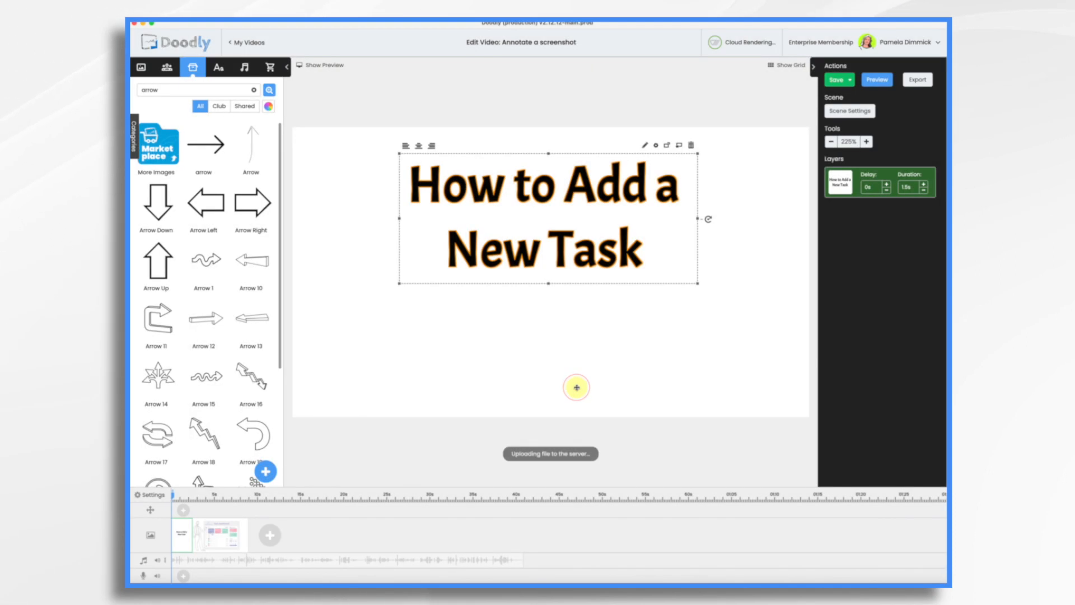
{"action": "left_click_drag", "start_coordinate": [541, 293], "coordinate": [541, 291]}
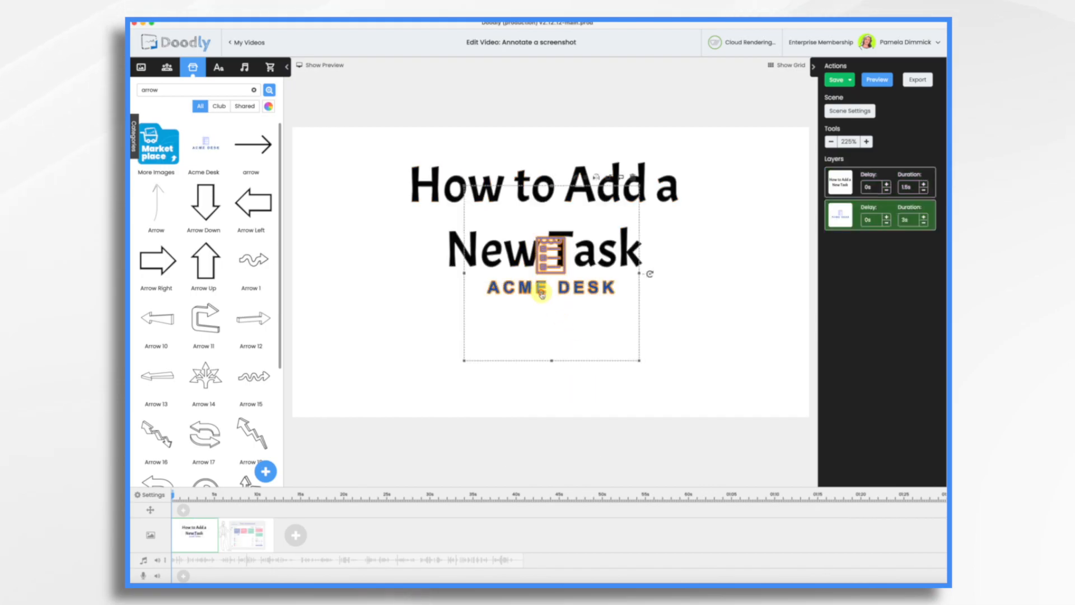
{"action": "left_click_drag", "start_coordinate": [541, 292], "coordinate": [541, 343]}
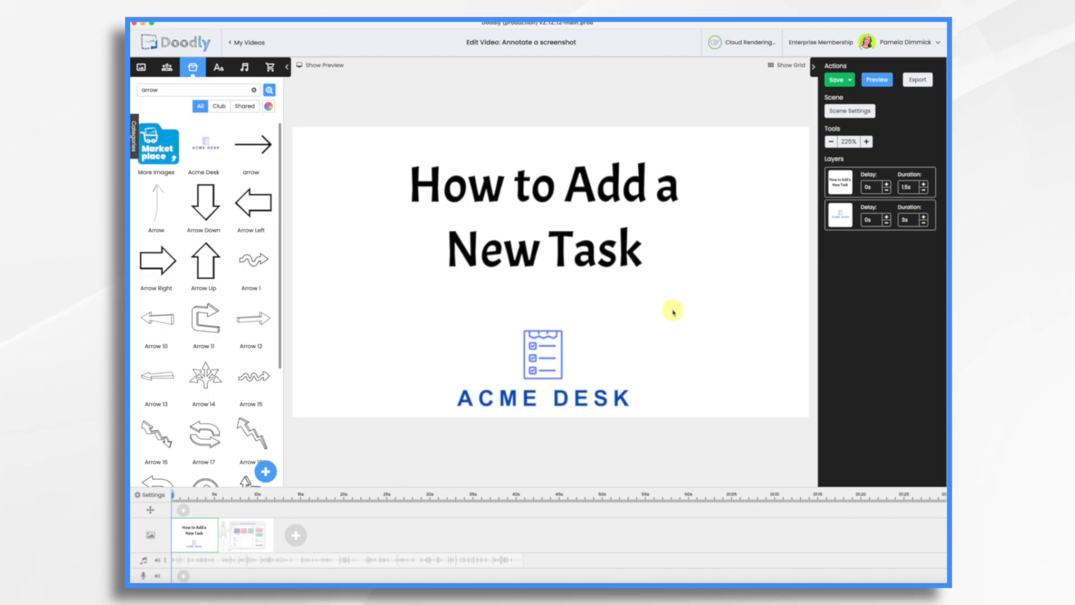
Open the Acme Desk logo asset for editing and set its reveal mode to Fade.
{"action": "double_click", "coordinate": [596, 251]}
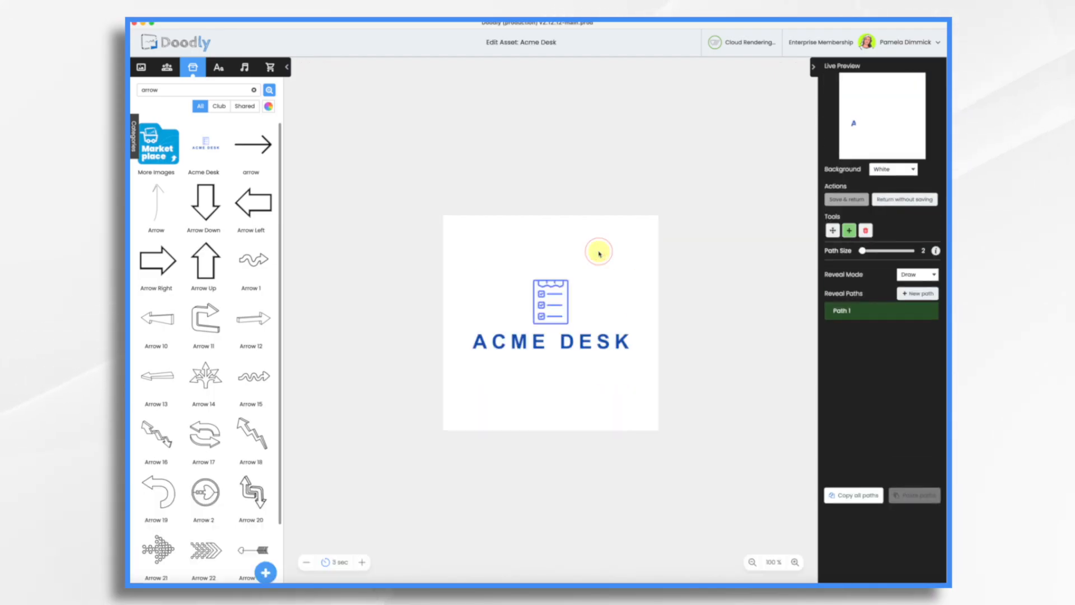
{"action": "left_click", "coordinate": [919, 275]}
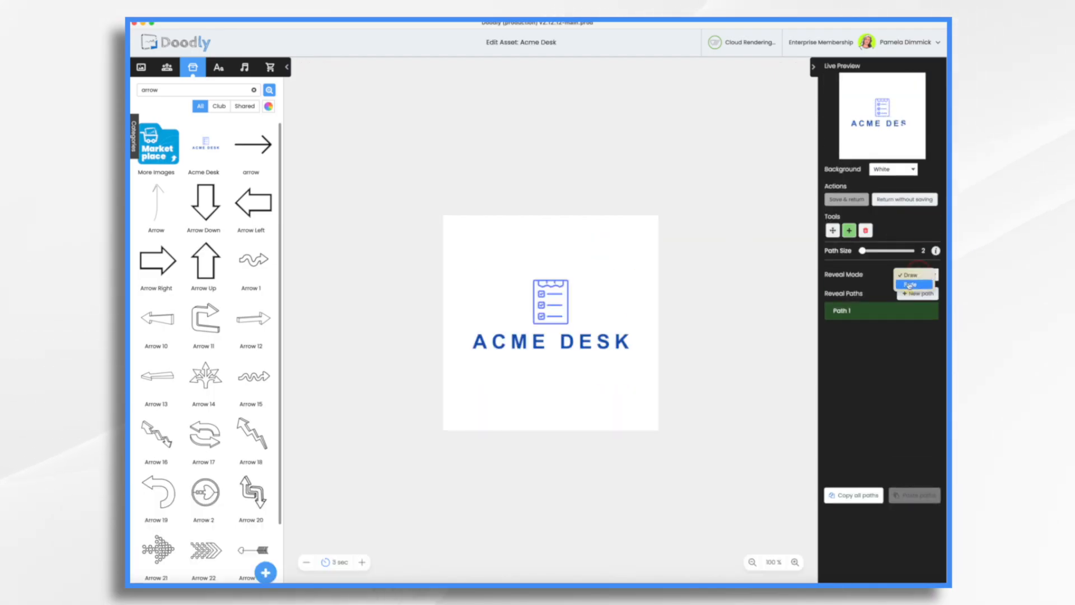
{"action": "left_click", "coordinate": [910, 286]}
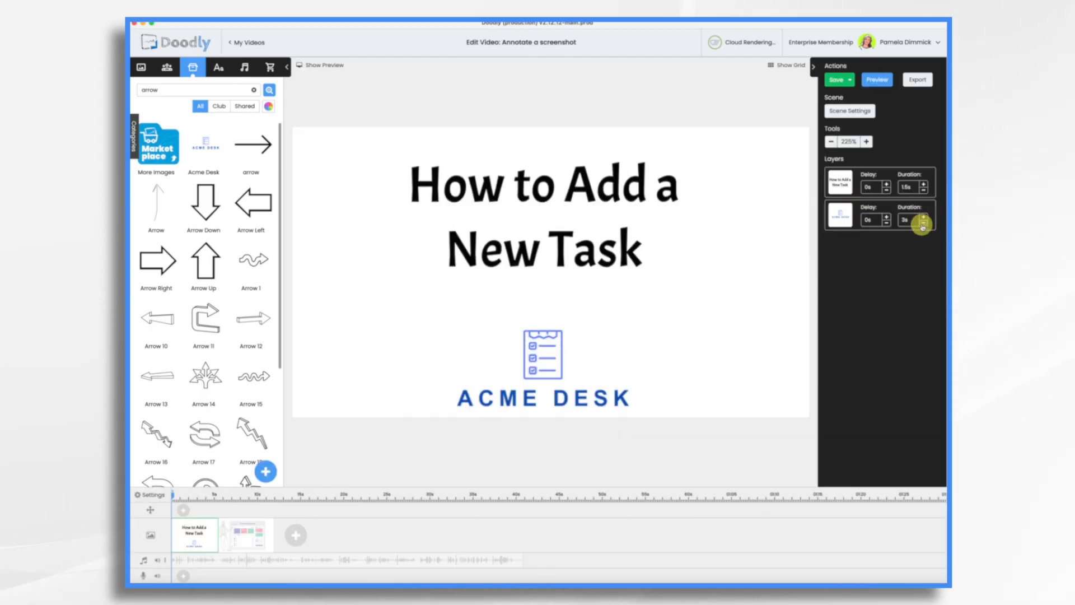
Set the layer durations to 1s for the Acme Desk logo and 2s for the title text.
{"action": "left_click", "coordinate": [923, 224]}
{"action": "left_click", "coordinate": [923, 224]}
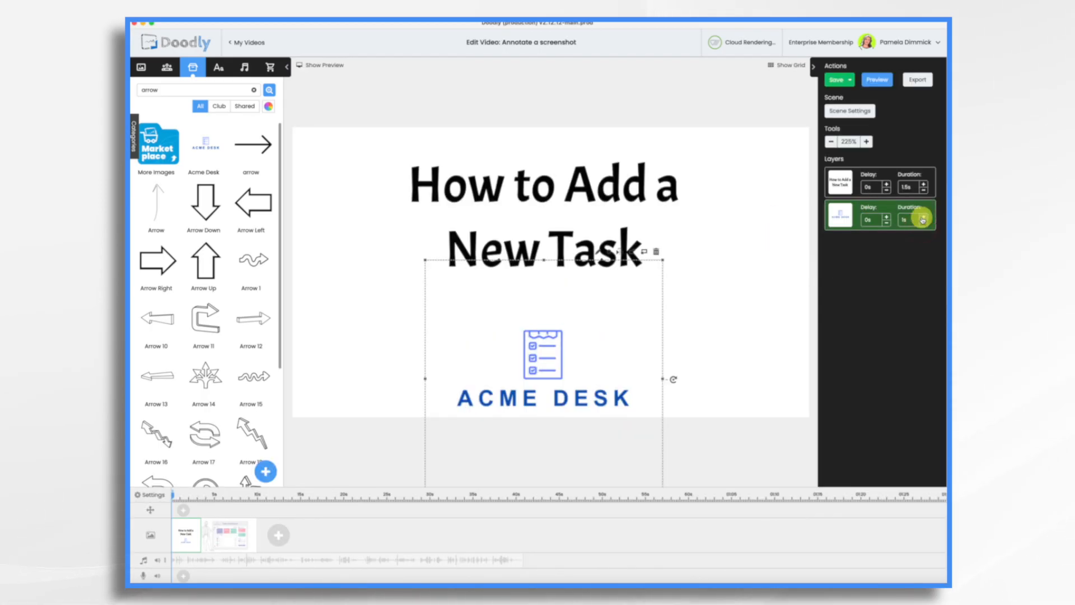
{"action": "left_click", "coordinate": [924, 184]}
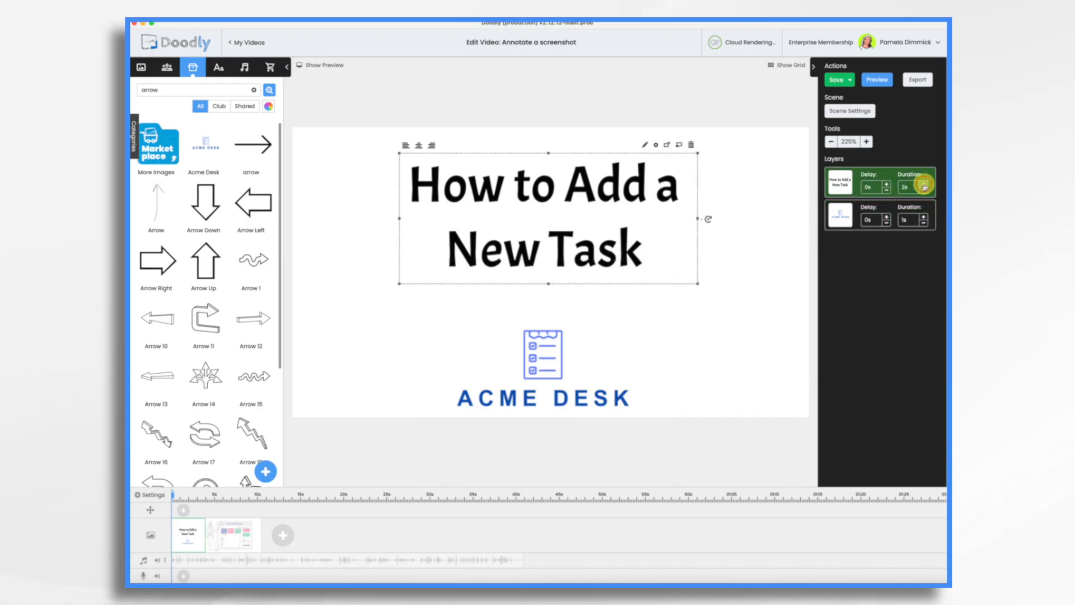
Set the title scene's extra time to 1.5s and shift the audio clip to start about one second later on the timeline.
{"action": "left_click", "coordinate": [861, 116]}
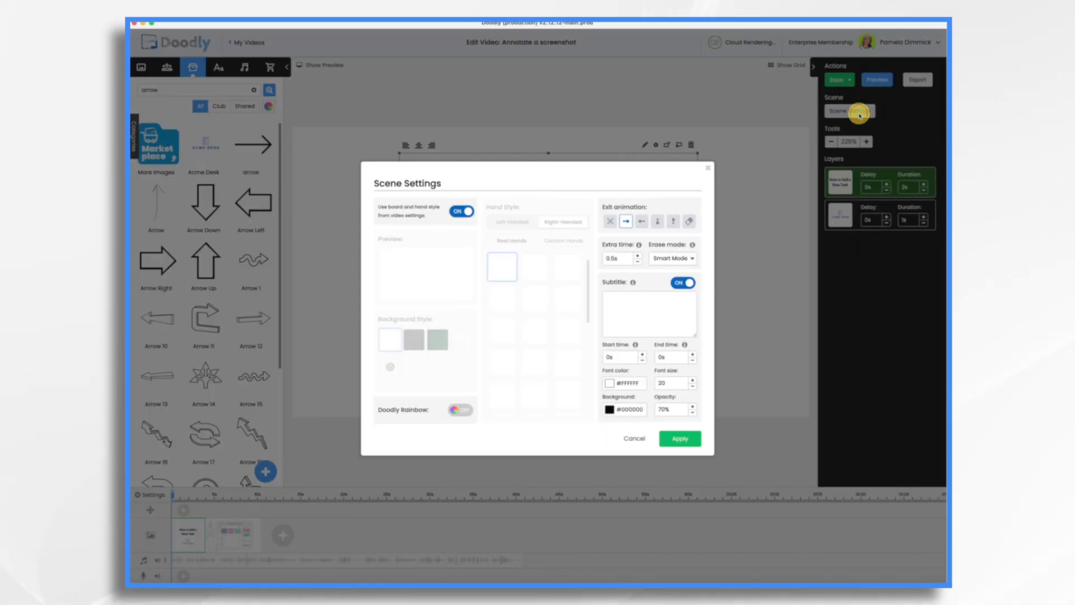
{"action": "left_click", "coordinate": [638, 258]}
{"action": "left_click", "coordinate": [638, 258]}
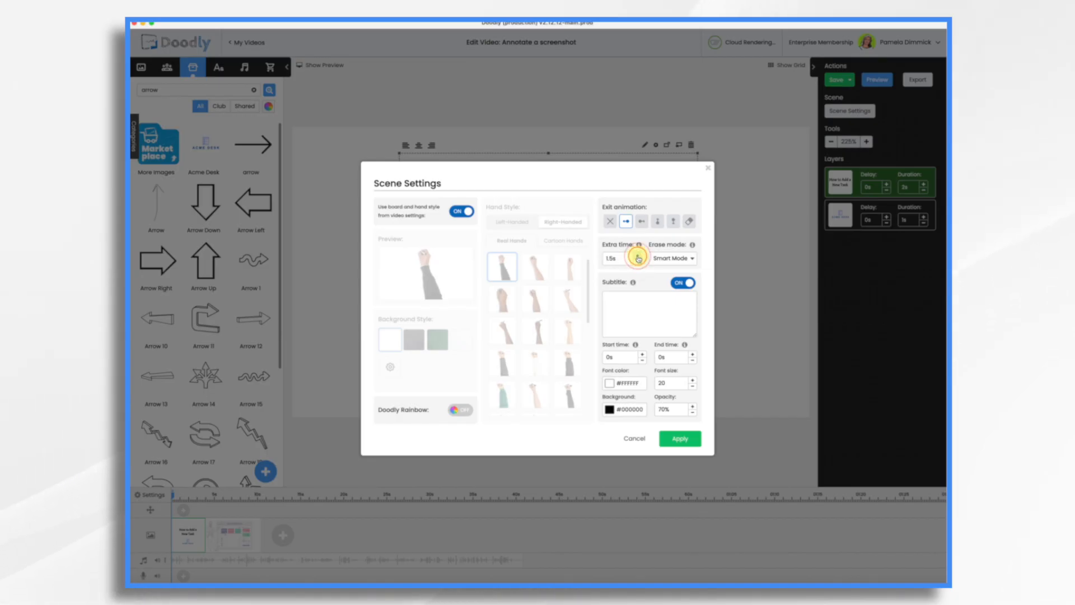
{"action": "left_click", "coordinate": [680, 442]}
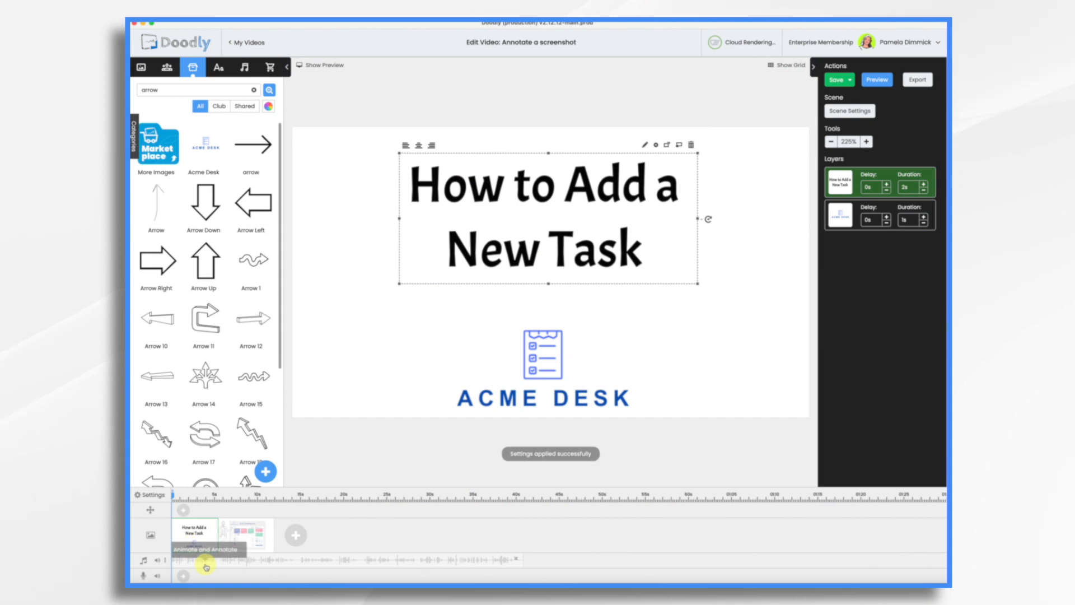
{"action": "left_click", "coordinate": [210, 561]}
{"action": "left_click_drag", "start_coordinate": [216, 563], "coordinate": [215, 560]}
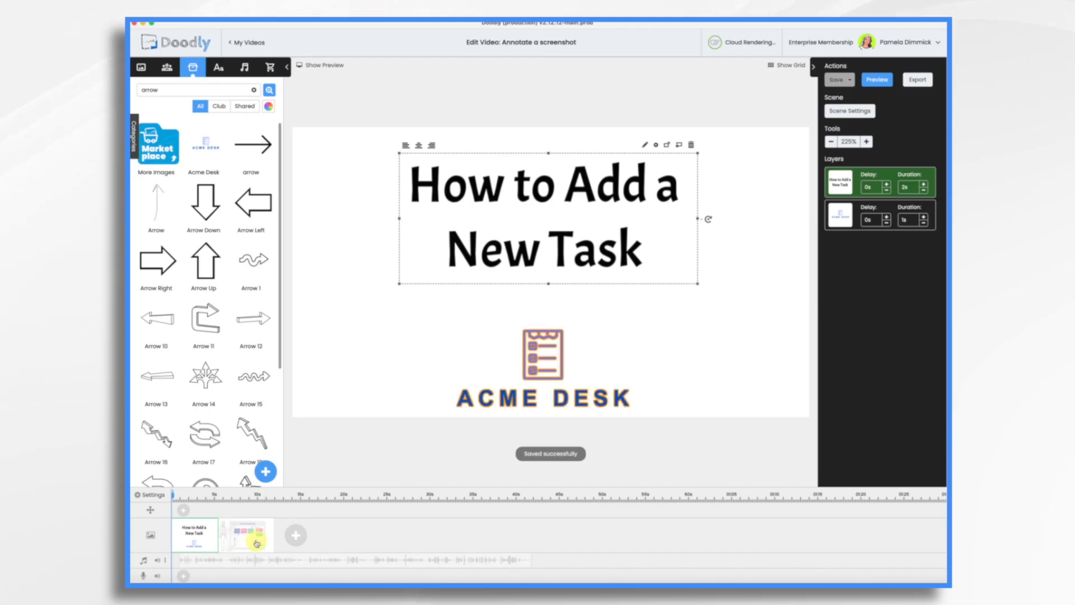
In the dashboard scene, set the durations of both the Task Dashboard and the pointing man layers to 0s.
{"action": "left_click", "coordinate": [257, 544]}
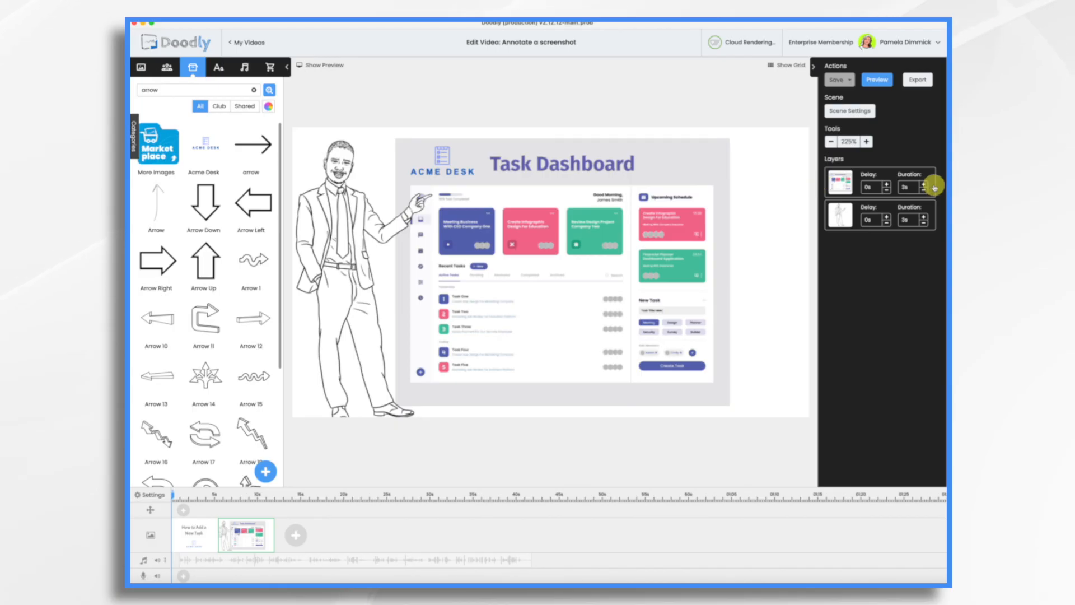
{"action": "left_click", "coordinate": [913, 188]}
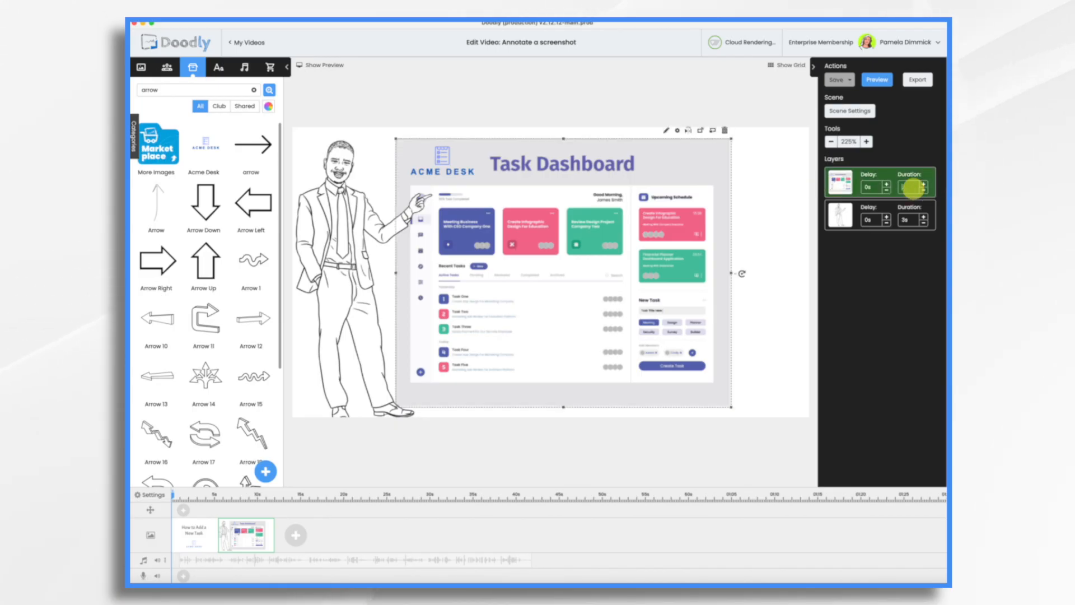
{"action": "type", "text": "0"}
{"action": "left_click", "coordinate": [913, 221]}
{"action": "type", "text": "0"}
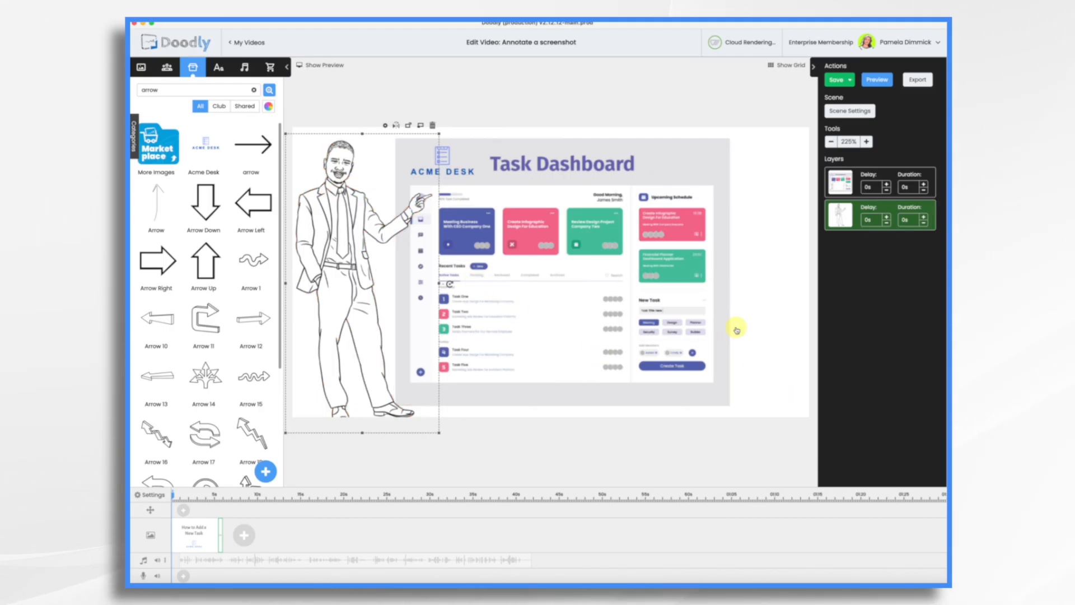
{"action": "left_click", "coordinate": [759, 281]}
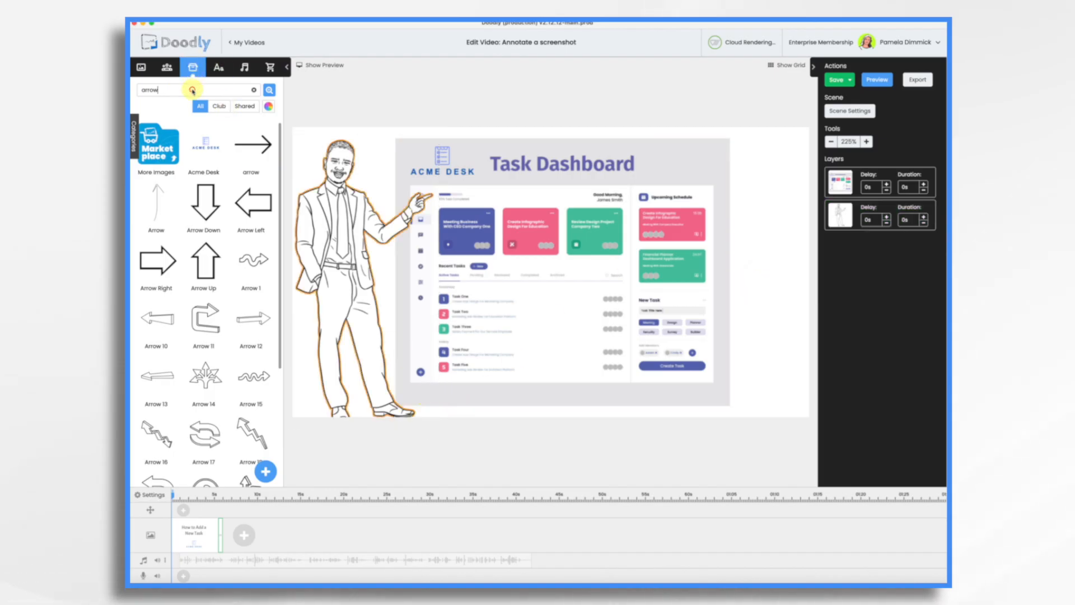
Search the props for "curs", add Click Hand as a separate image and shrink it to about 78 px wide, pointing at Recent Tasks' New button.
{"action": "left_click", "coordinate": [192, 90]}
{"action": "key", "text": "BackSpace"}
{"action": "key", "text": "BackSpace"}
{"action": "type", "text": "curs"}
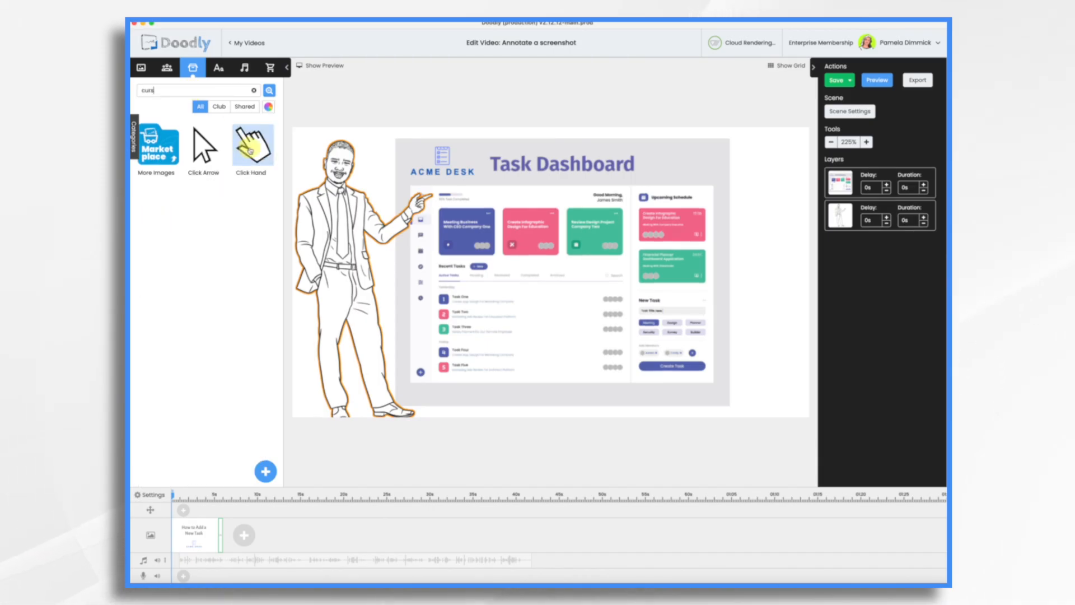
{"action": "left_click_drag", "start_coordinate": [250, 150], "coordinate": [536, 289]}
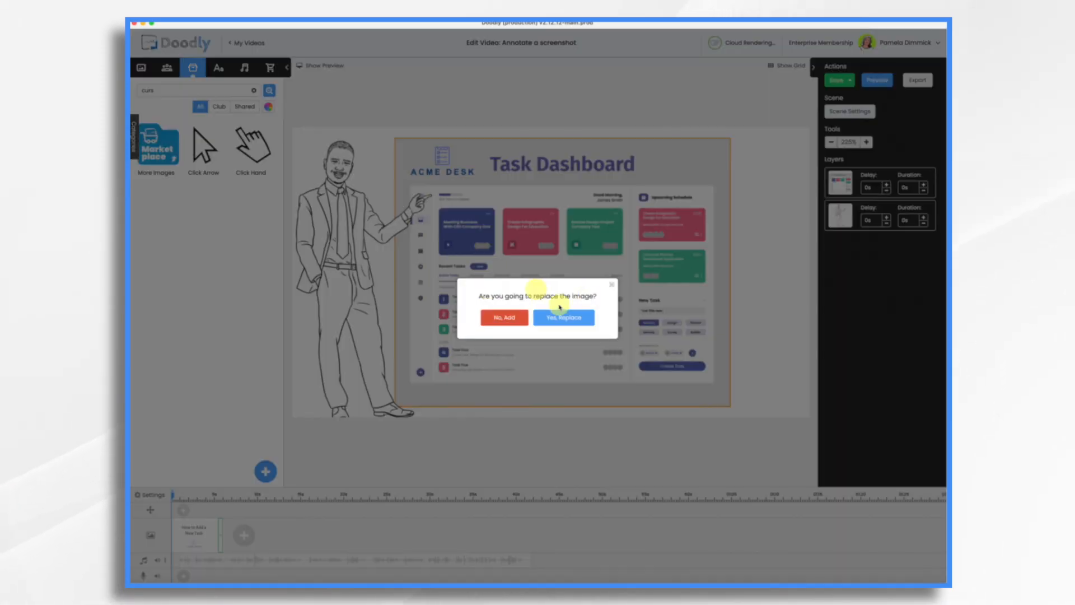
{"action": "left_click", "coordinate": [505, 317]}
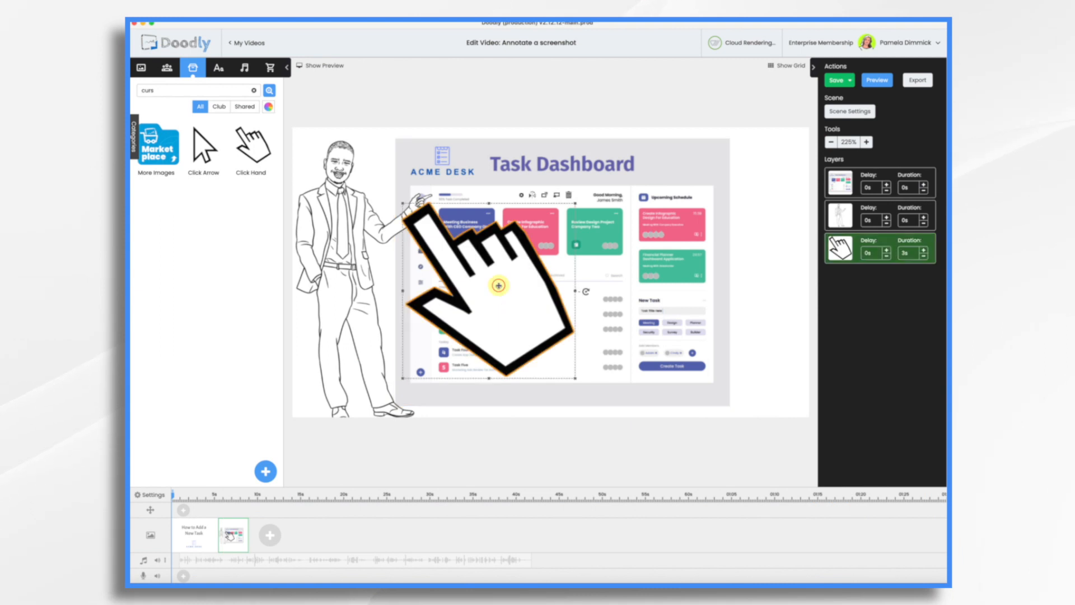
{"action": "left_click_drag", "start_coordinate": [402, 203], "coordinate": [500, 302]}
{"action": "left_click_drag", "start_coordinate": [540, 348], "coordinate": [527, 315]}
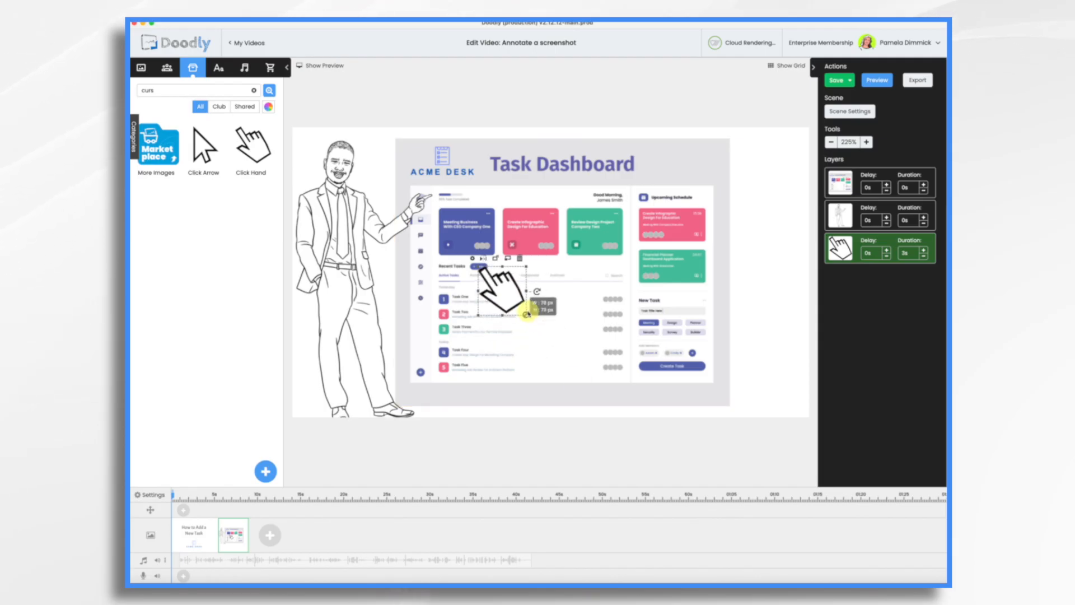
Search the props for "arrow", add Arrow Right, and shrink and place it pointing at the title field under New Task.
{"action": "left_click", "coordinate": [253, 90]}
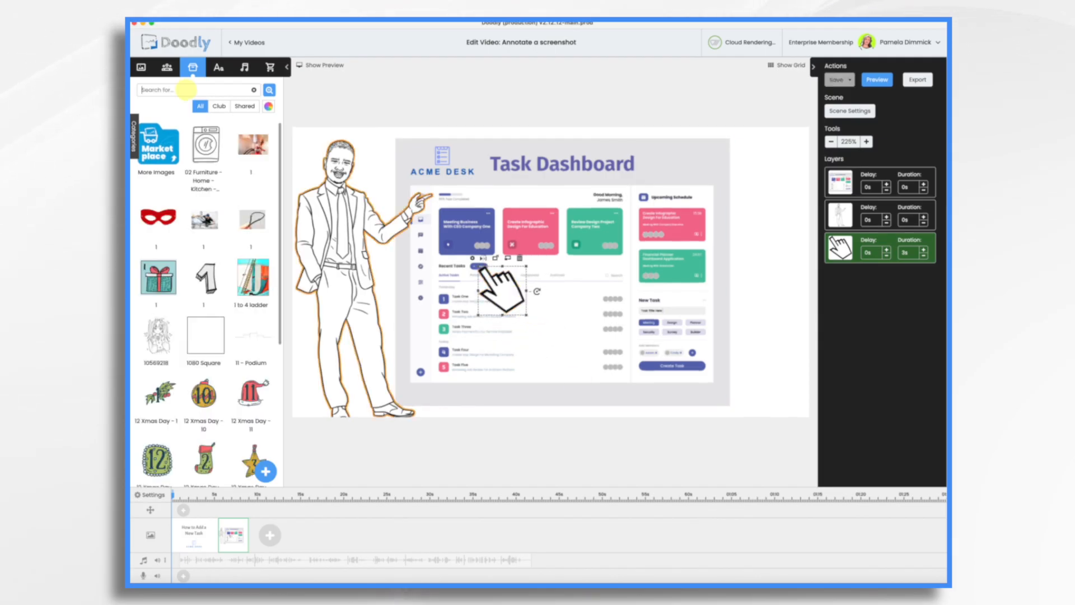
{"action": "type", "text": "arrow"}
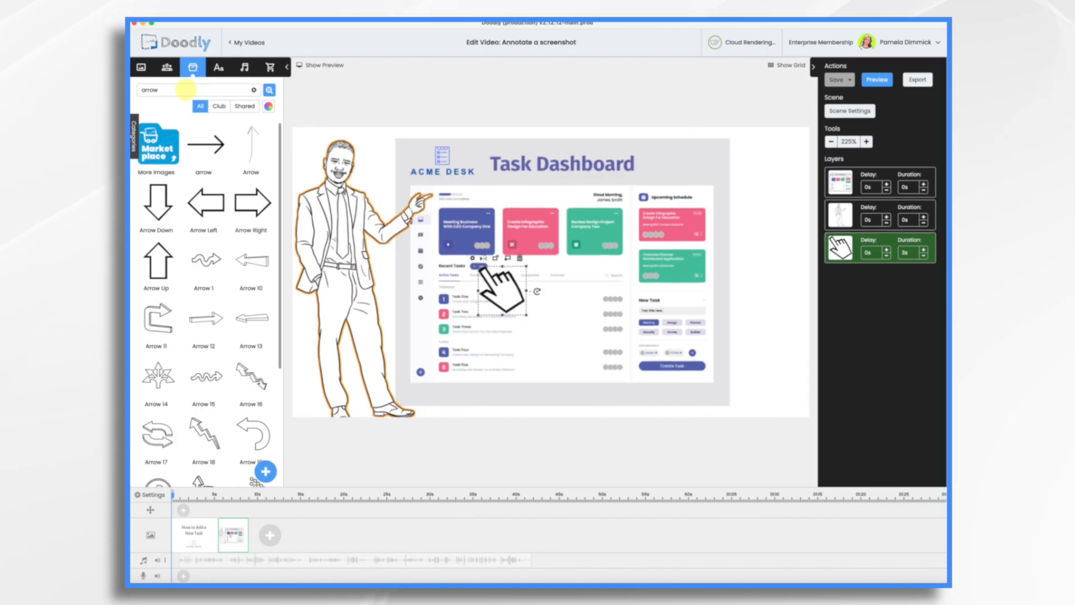
{"action": "left_click_drag", "start_coordinate": [245, 208], "coordinate": [603, 310]}
{"action": "left_click", "coordinate": [566, 314]}
{"action": "left_click_drag", "start_coordinate": [712, 395], "coordinate": [597, 306]}
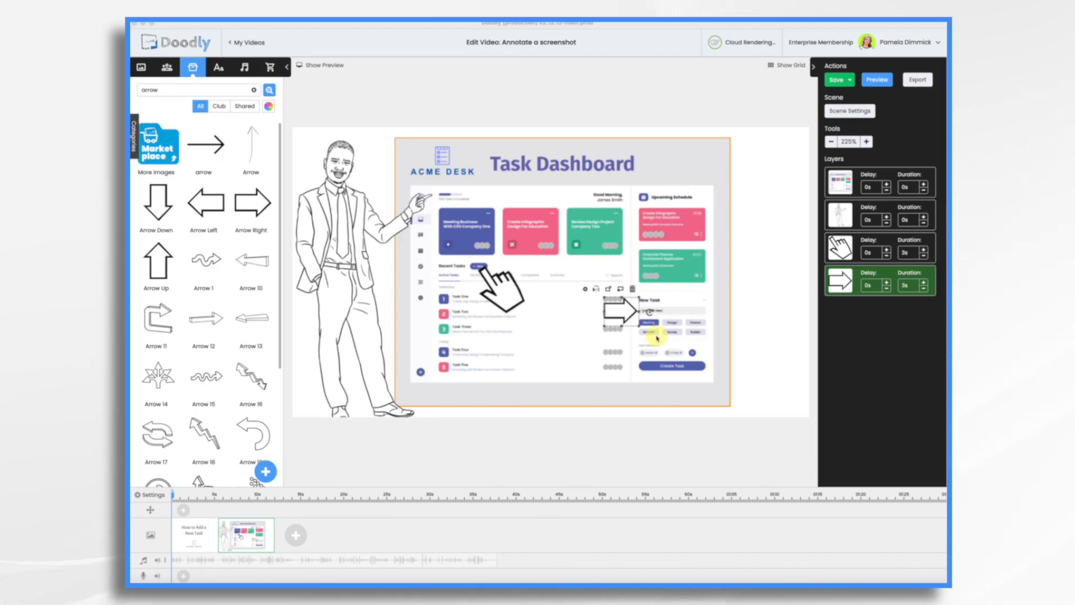
Add a second Arrow Right, flip it horizontally, and shrink and place it pointing left at the New Task category tags.
{"action": "double_click", "coordinate": [246, 210]}
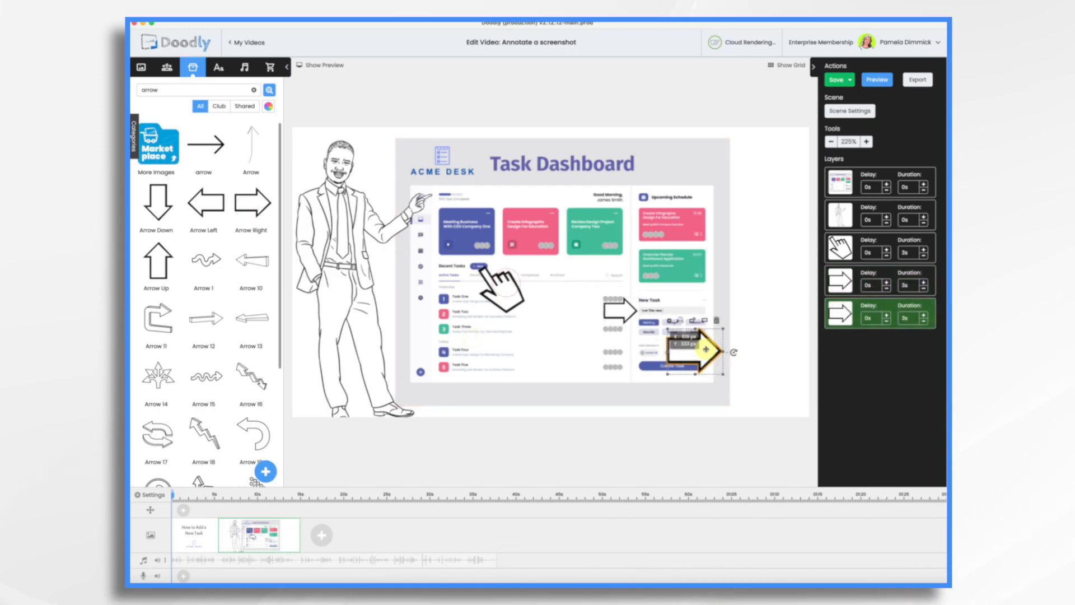
{"action": "left_click", "coordinate": [682, 324]}
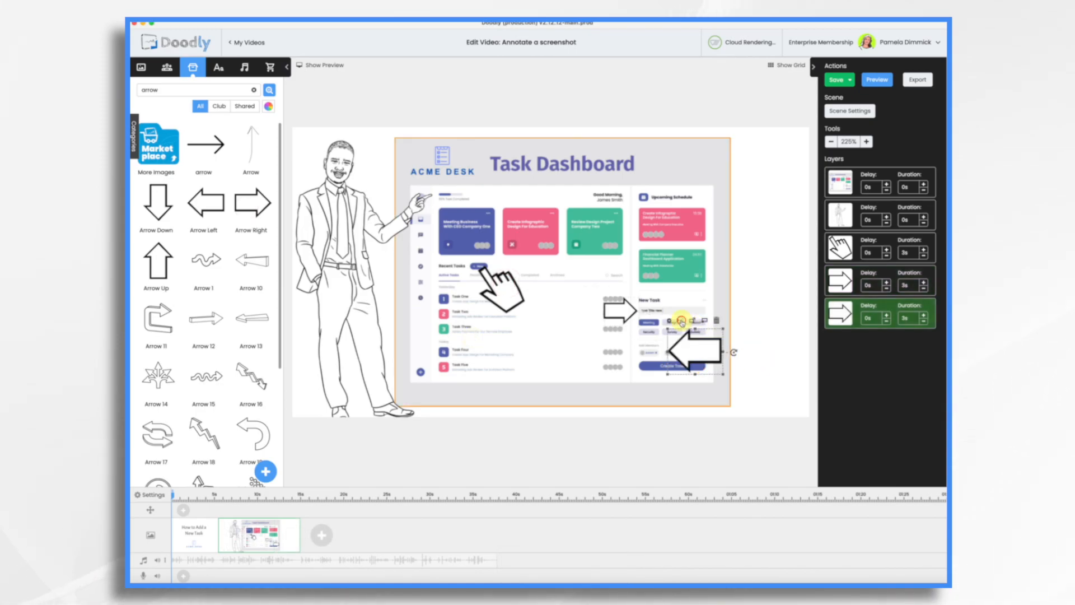
{"action": "left_click_drag", "start_coordinate": [697, 353], "coordinate": [721, 327]}
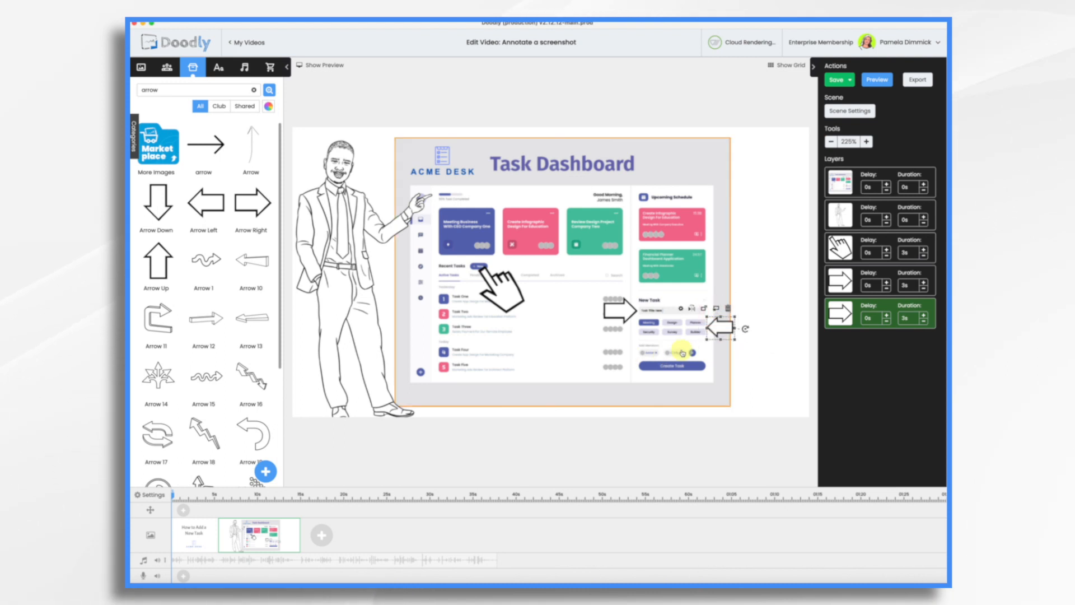
Slightly resize the title-field arrow and set the durations of both arrow layers to 1s.
{"action": "left_click", "coordinate": [621, 316]}
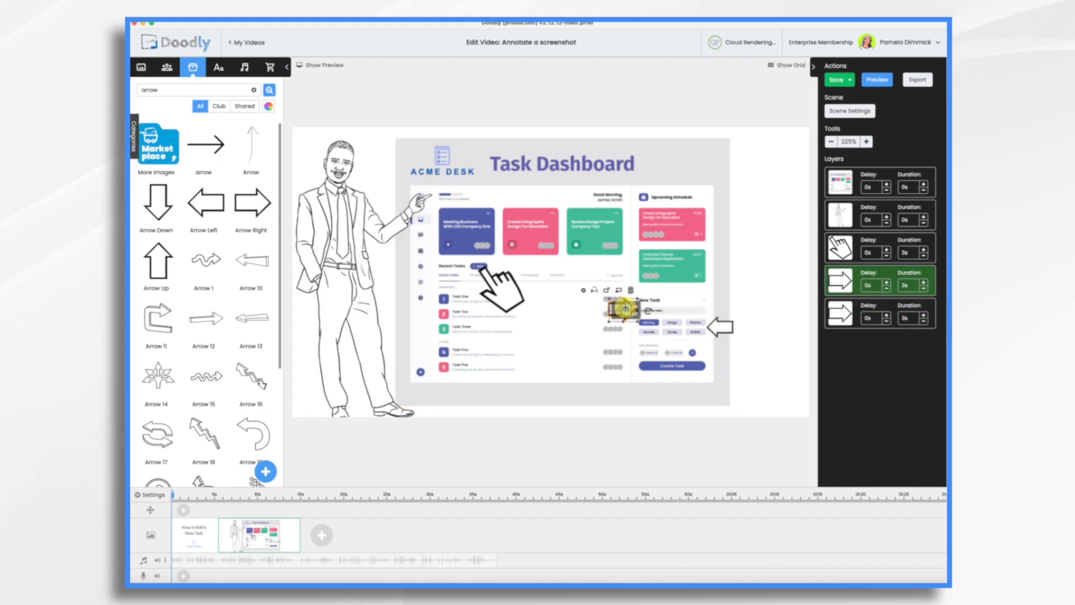
{"action": "left_click", "coordinate": [925, 289]}
{"action": "left_click", "coordinate": [925, 289]}
{"action": "left_click", "coordinate": [925, 289]}
{"action": "left_click", "coordinate": [925, 289]}
{"action": "left_click", "coordinate": [924, 322]}
{"action": "left_click", "coordinate": [924, 322]}
{"action": "left_click", "coordinate": [924, 322]}
{"action": "left_click", "coordinate": [925, 322]}
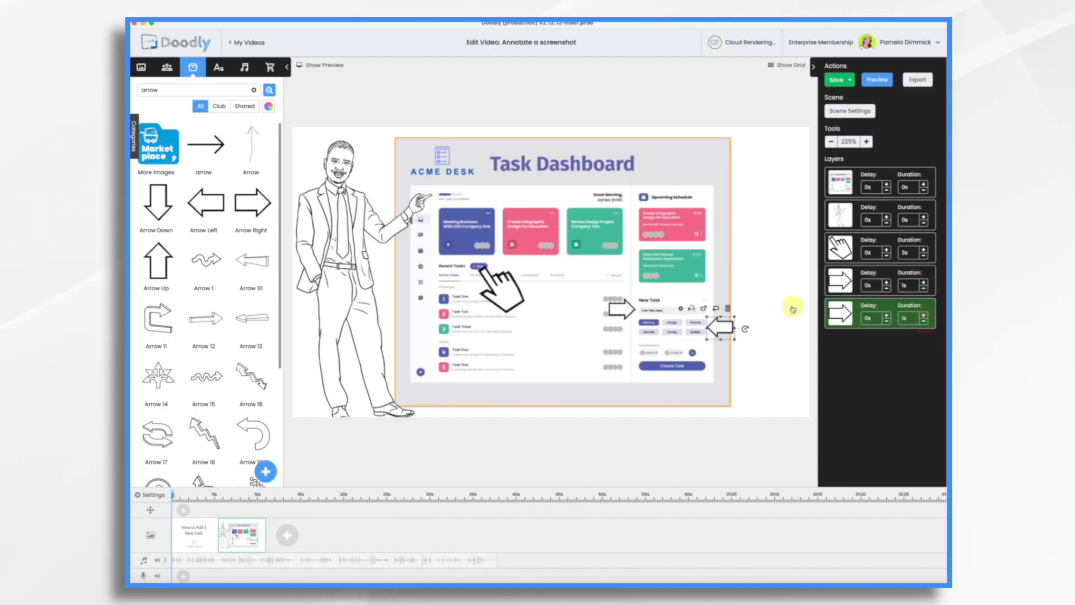
Duplicate the title-field arrow and place one copy lower, pointing at the members row above Create Task.
{"action": "left_click", "coordinate": [625, 308]}
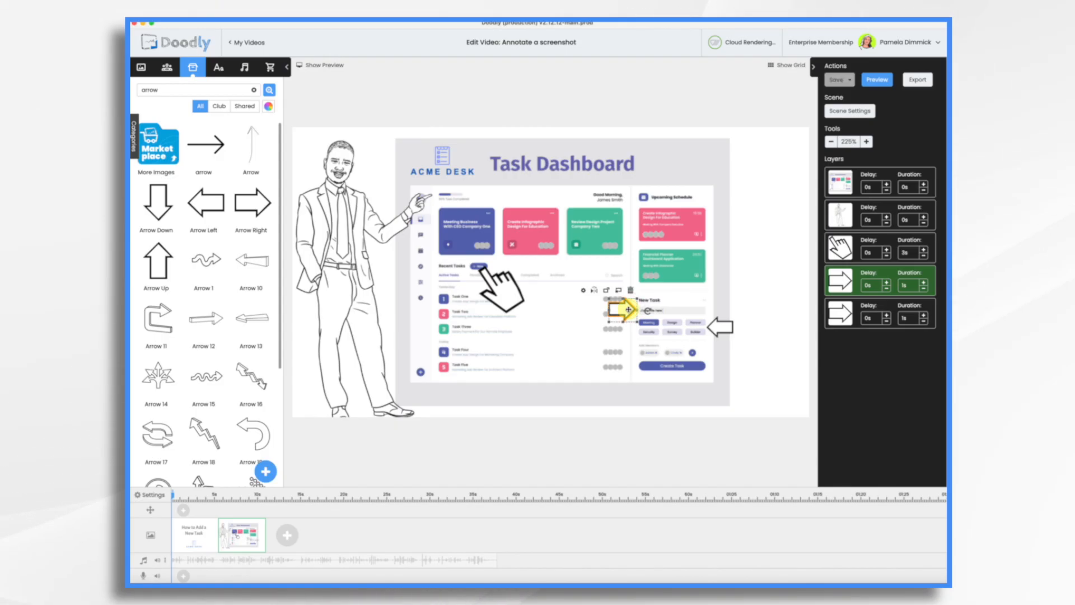
{"action": "key", "text": "super+v"}
{"action": "left_click_drag", "start_coordinate": [628, 312], "coordinate": [628, 352]}
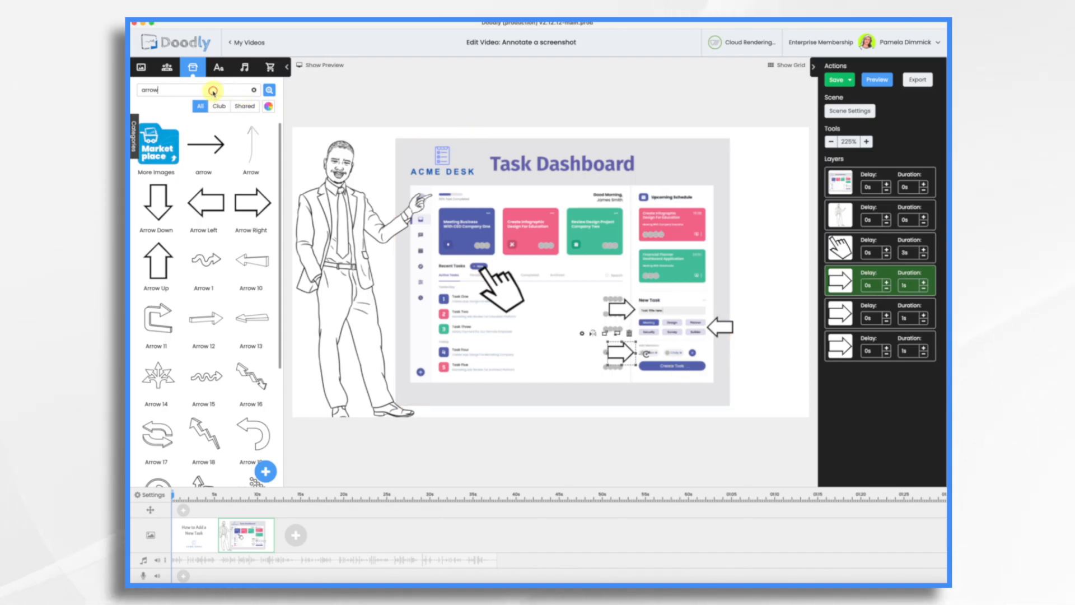
Set the duration of the Click Hand at Recent Tasks' New button to 1s.
{"action": "left_click", "coordinate": [504, 292]}
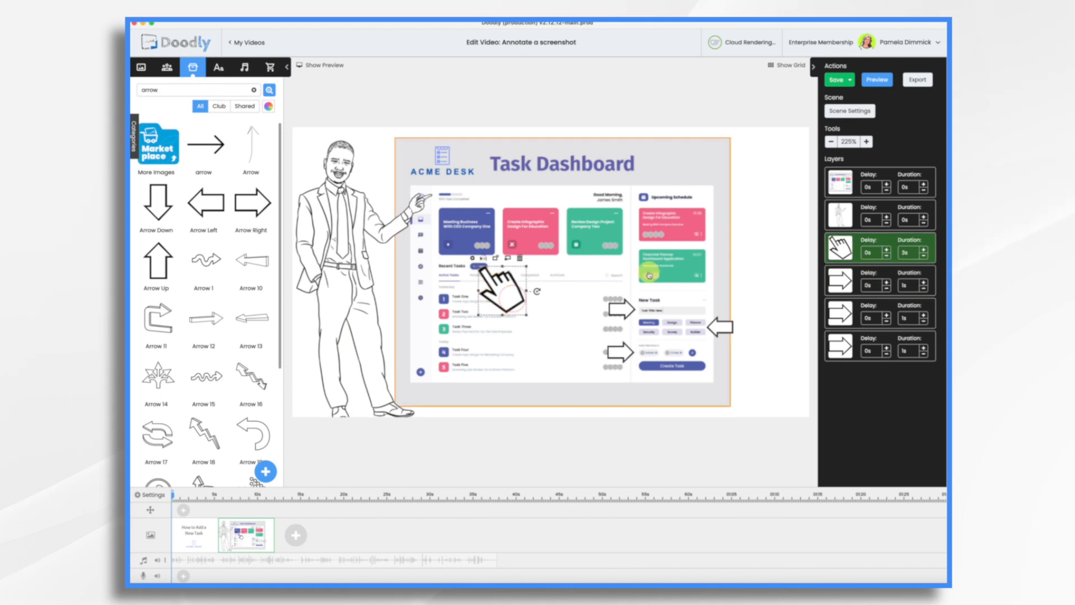
{"action": "left_click", "coordinate": [924, 258]}
{"action": "left_click", "coordinate": [924, 258]}
{"action": "left_click", "coordinate": [924, 258]}
{"action": "left_click", "coordinate": [925, 258]}
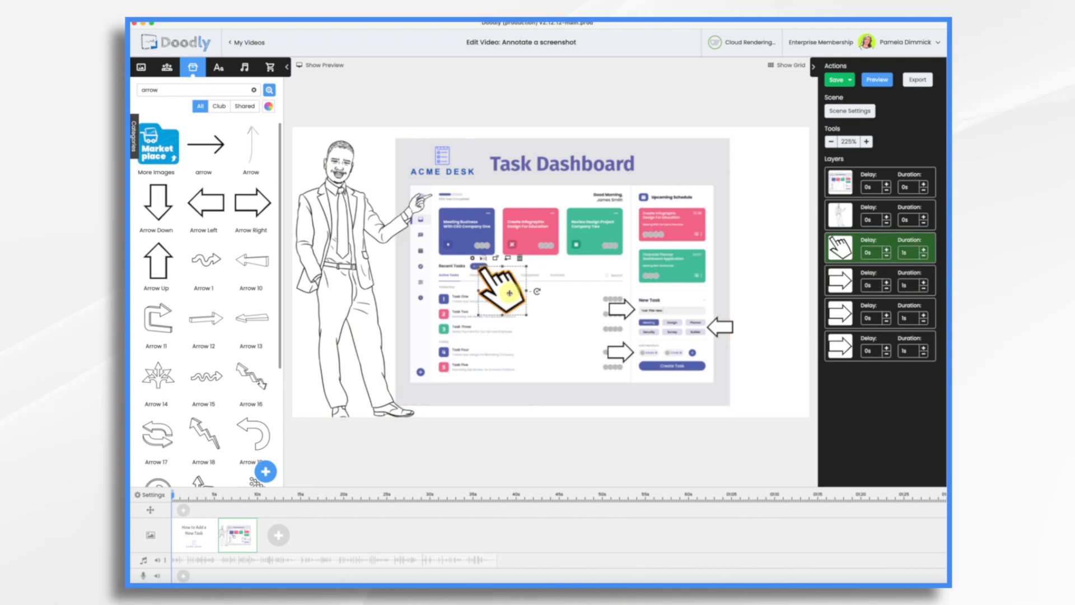
Duplicate the Click Hand and rotate and place the copy so it points up at the Create Task button.
{"action": "key", "text": "super+v"}
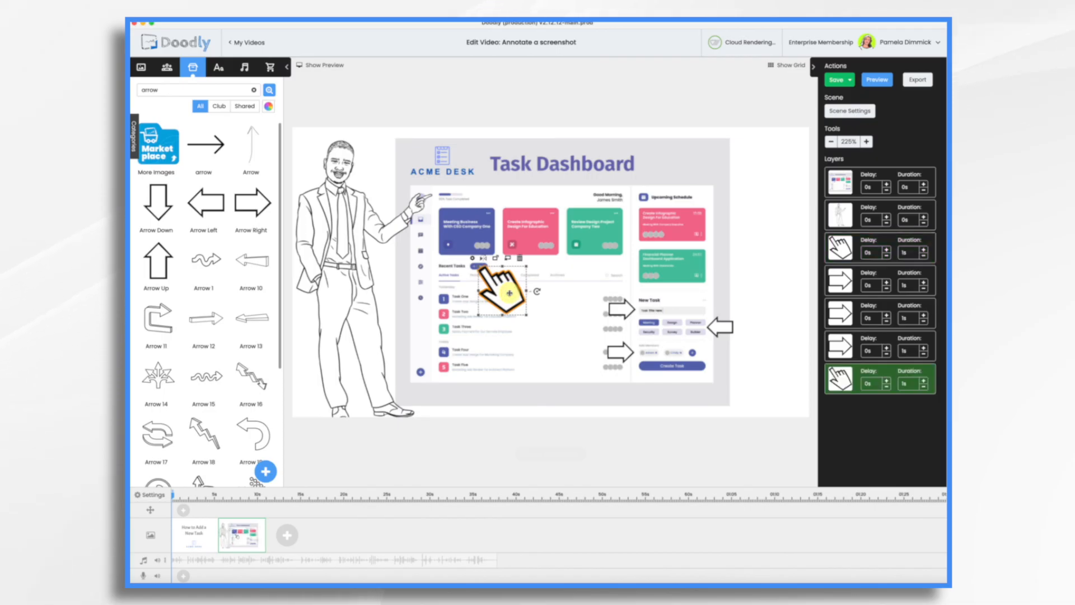
{"action": "left_click_drag", "start_coordinate": [503, 289], "coordinate": [733, 395]}
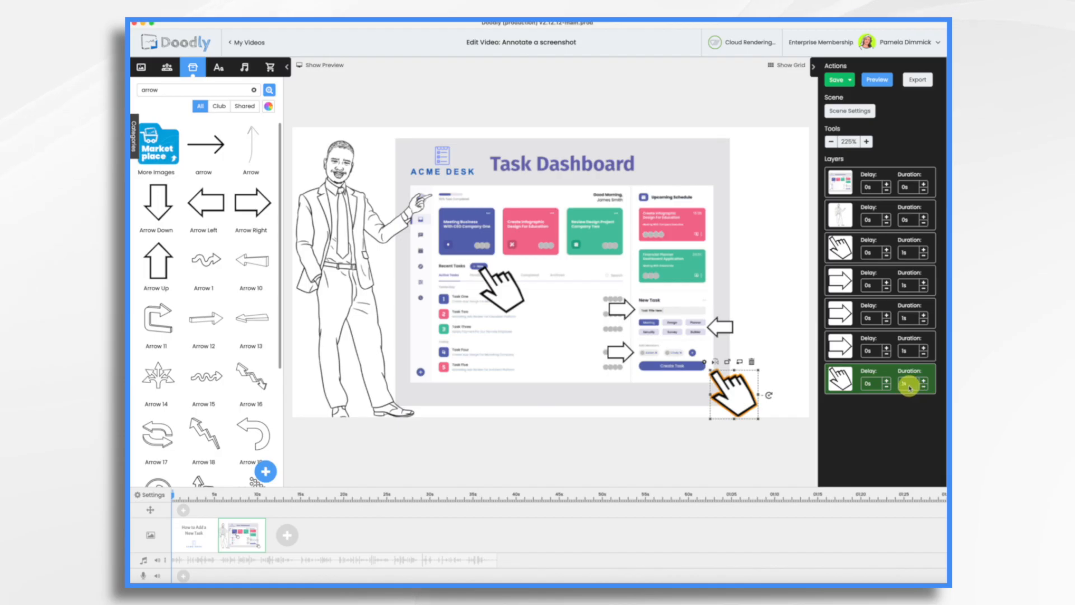
{"action": "left_click_drag", "start_coordinate": [769, 395], "coordinate": [675, 426]}
{"action": "left_click_drag", "start_coordinate": [654, 408], "coordinate": [652, 410]}
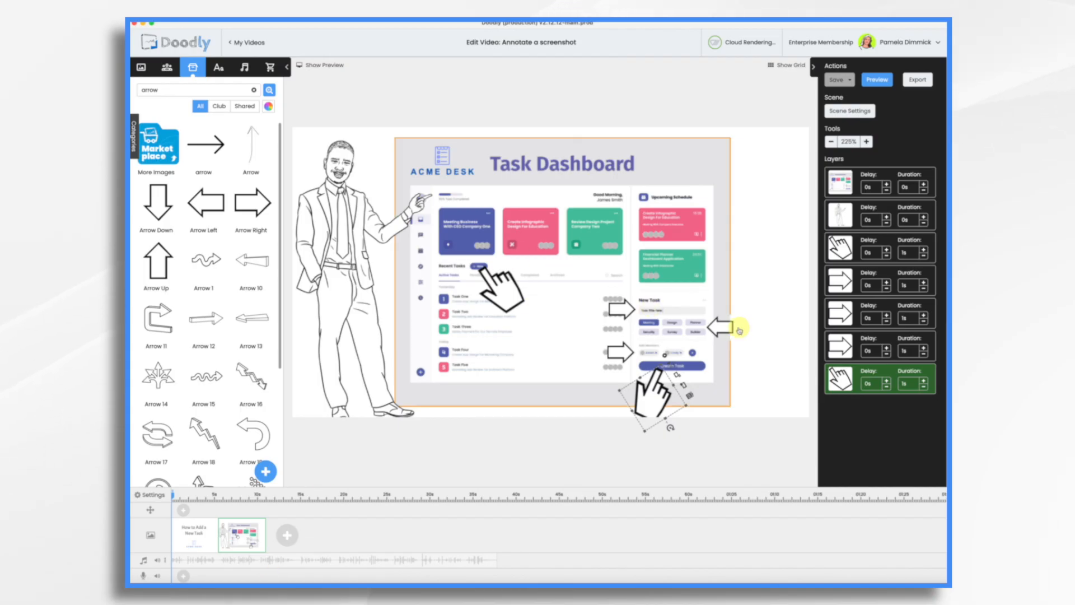
Preview the video and move the Acme Desk logo layer ahead of the title text layer in the title scene.
{"action": "left_click", "coordinate": [314, 65]}
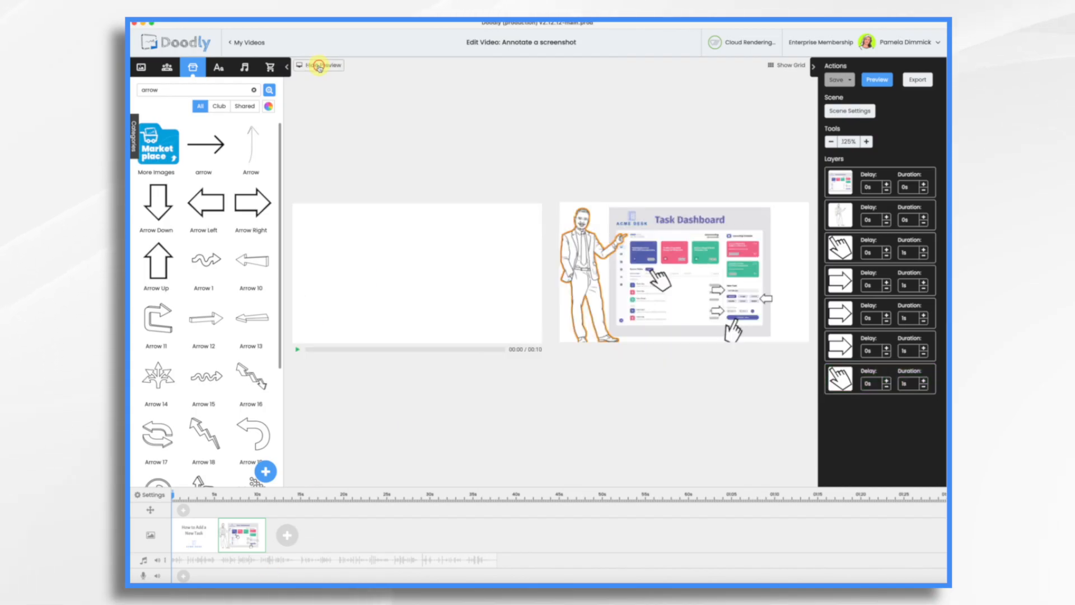
{"action": "left_click", "coordinate": [298, 351]}
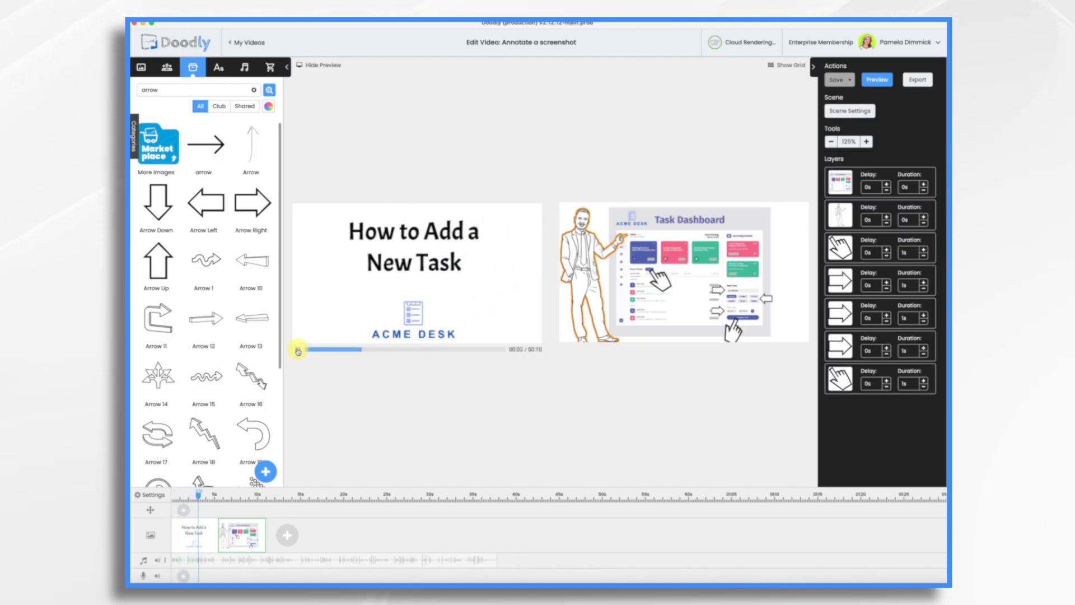
{"action": "left_click", "coordinate": [298, 350]}
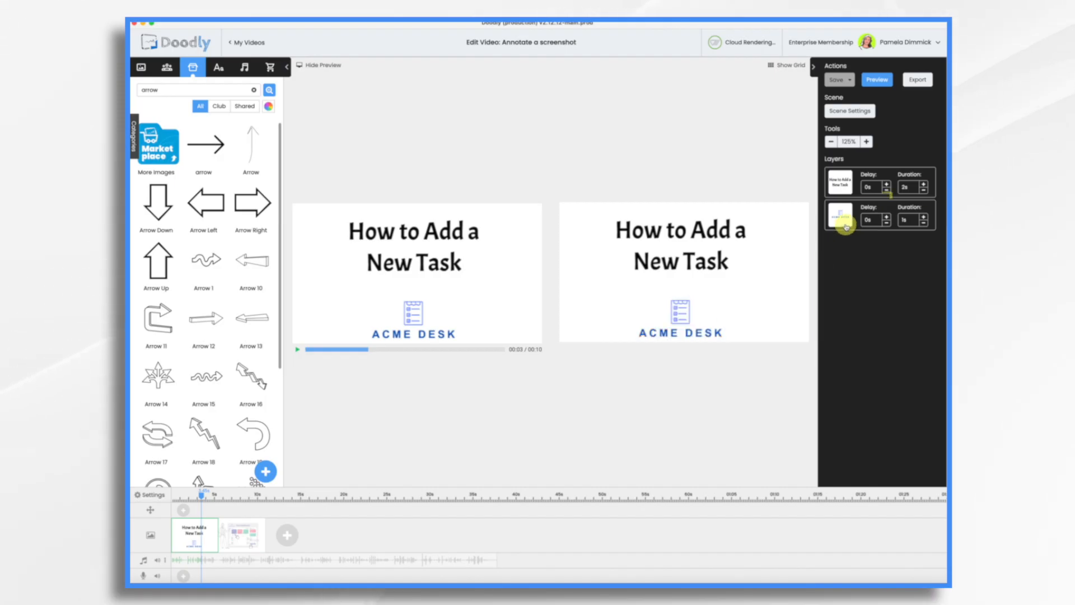
{"action": "left_click_drag", "start_coordinate": [839, 215], "coordinate": [843, 186]}
{"action": "left_click", "coordinate": [297, 349]}
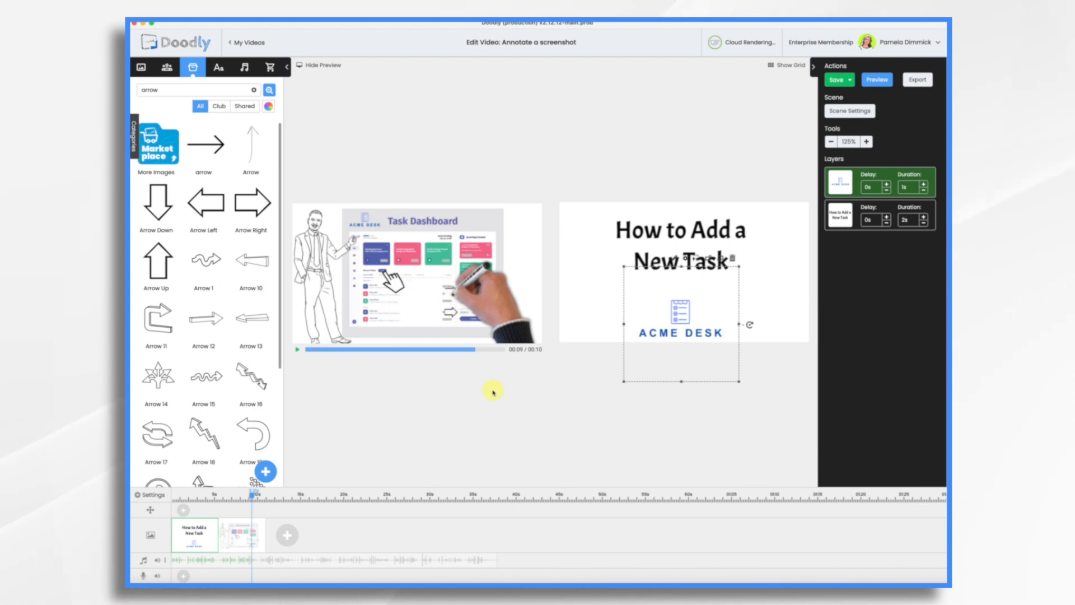
Set the dashboard scene's erase mode to Off and apply the scene settings.
{"action": "left_click", "coordinate": [238, 537]}
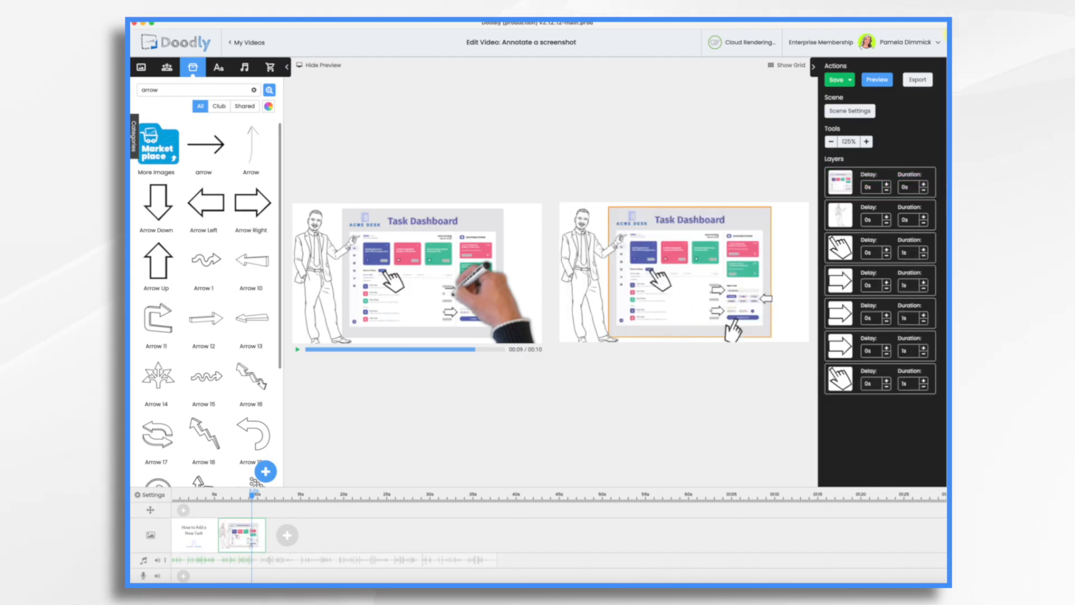
{"action": "left_click", "coordinate": [867, 110]}
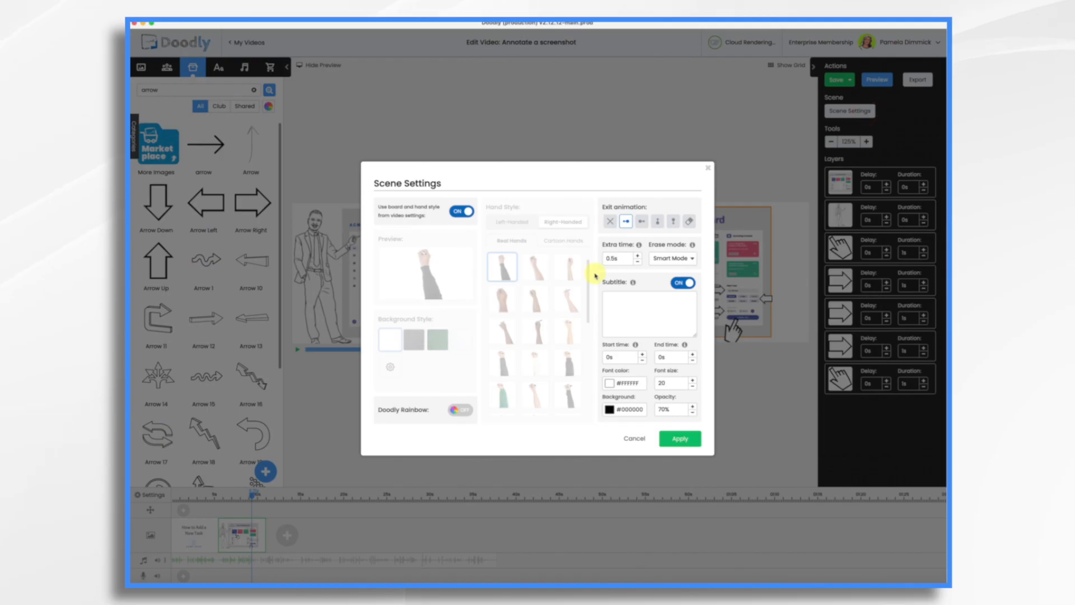
{"action": "left_click", "coordinate": [686, 262]}
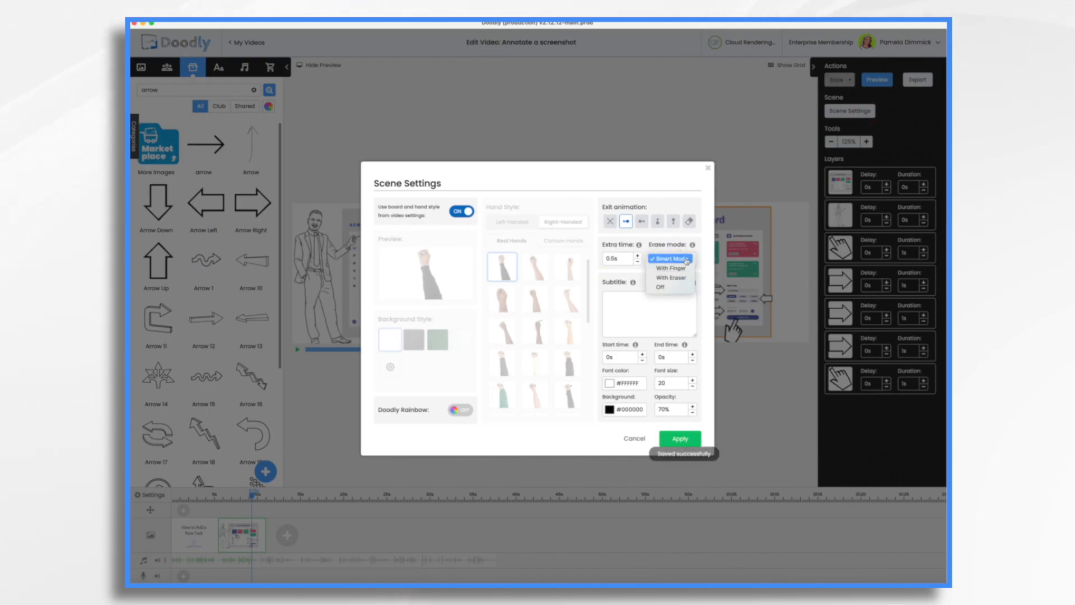
{"action": "left_click", "coordinate": [663, 288]}
{"action": "left_click", "coordinate": [693, 440]}
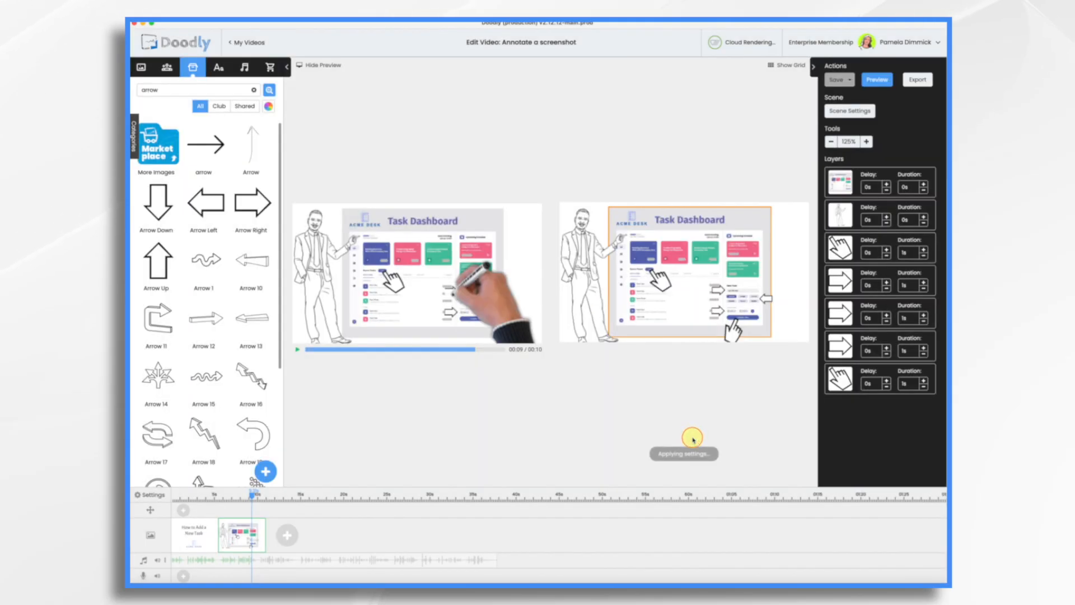
Play back the dashboard scene and set the delay of the first Click Hand layer to 2s.
{"action": "left_click", "coordinate": [298, 350]}
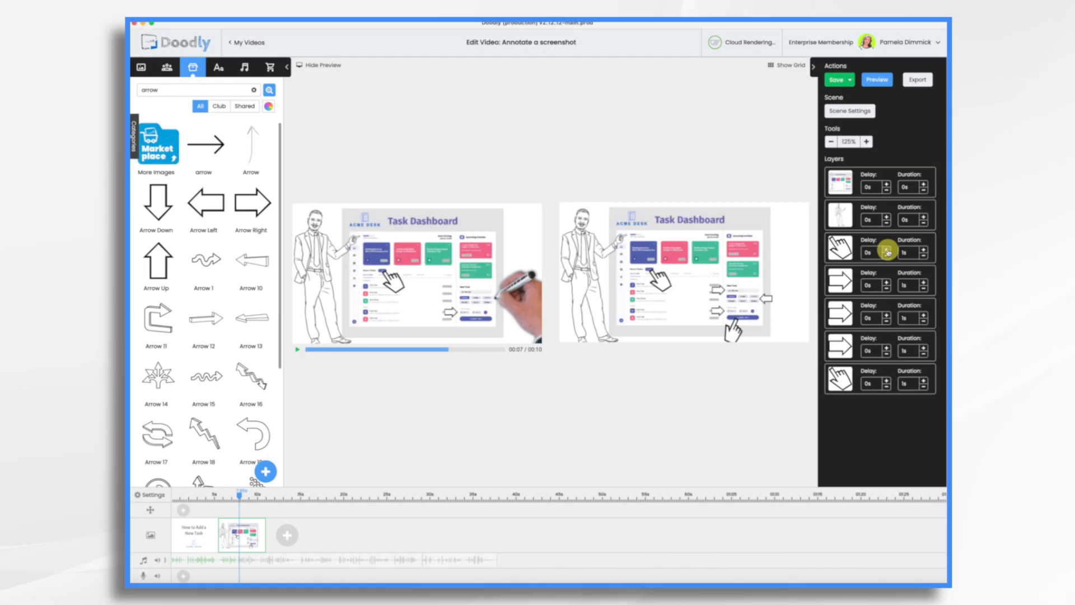
{"action": "left_click", "coordinate": [888, 252]}
{"action": "left_click", "coordinate": [887, 252]}
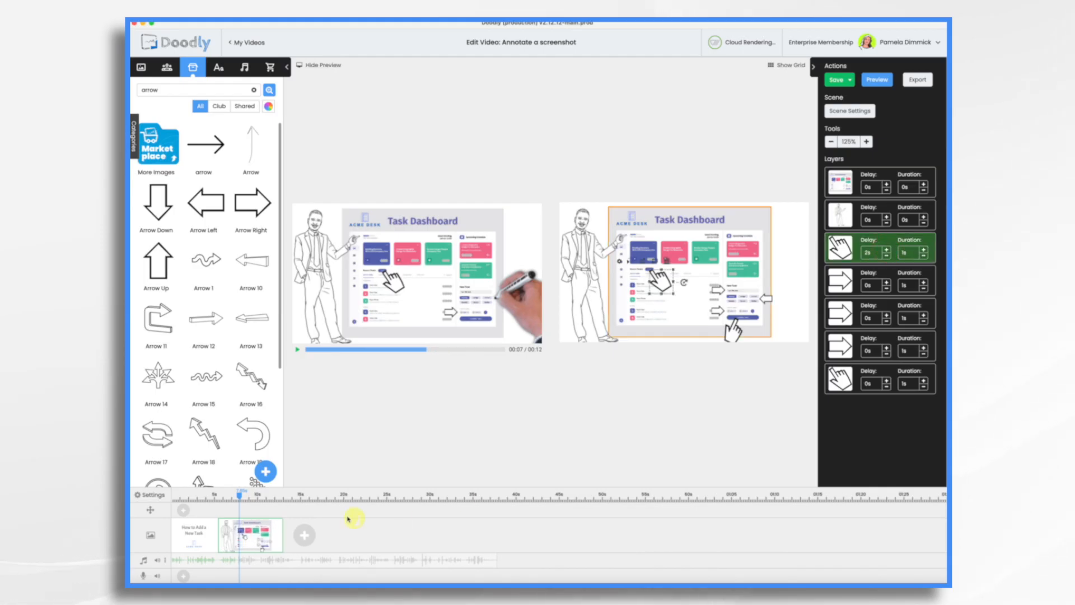
{"action": "left_click", "coordinate": [221, 496]}
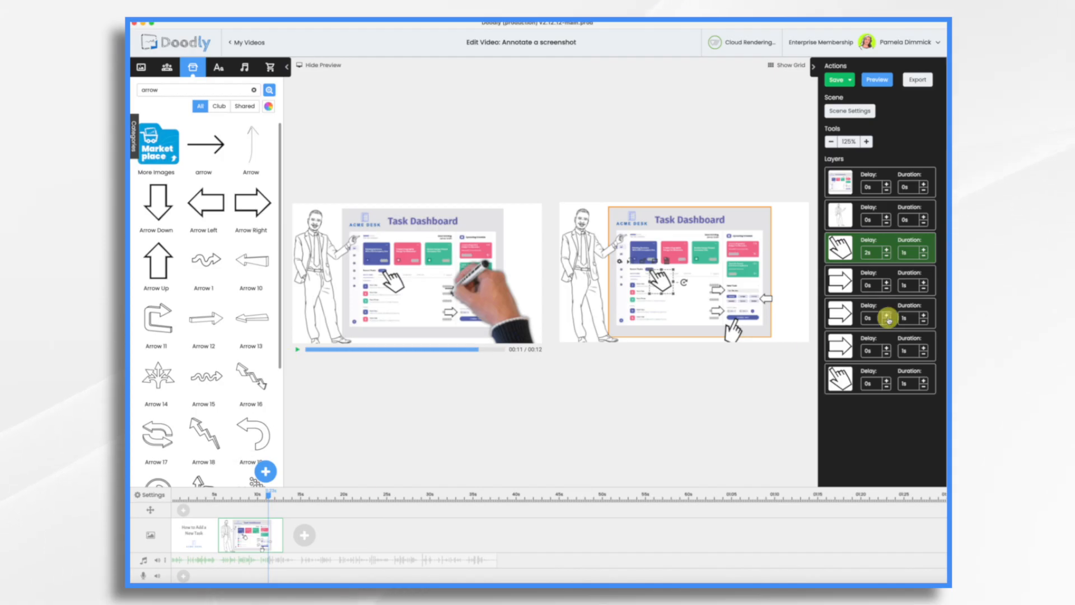
Move the title-field arrow's layer directly after the first Click Hand and set its delay to 3s.
{"action": "left_click", "coordinate": [716, 291]}
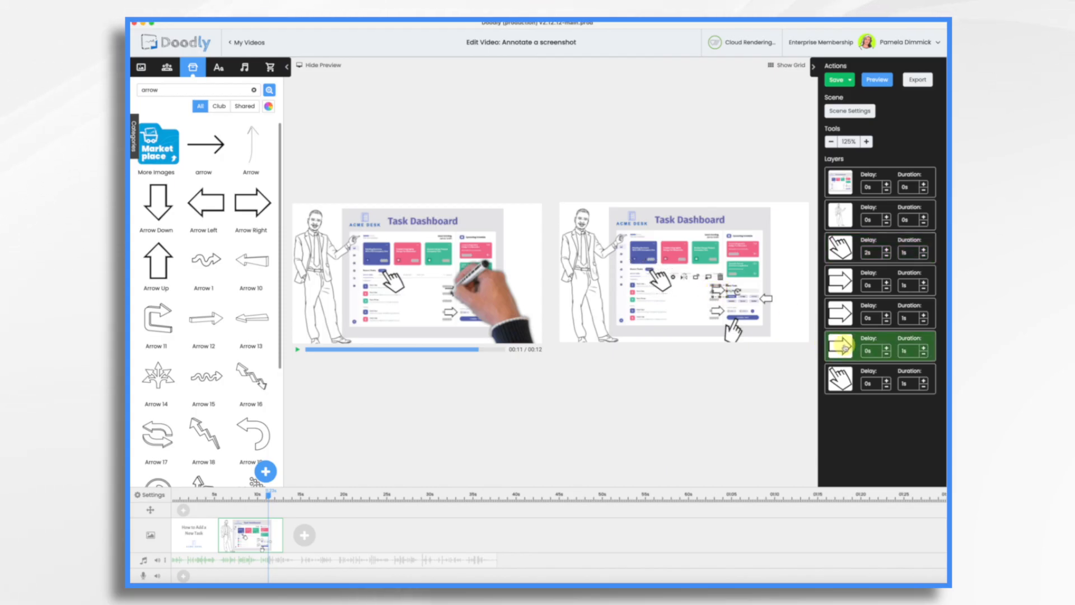
{"action": "left_click_drag", "start_coordinate": [845, 346], "coordinate": [847, 284]}
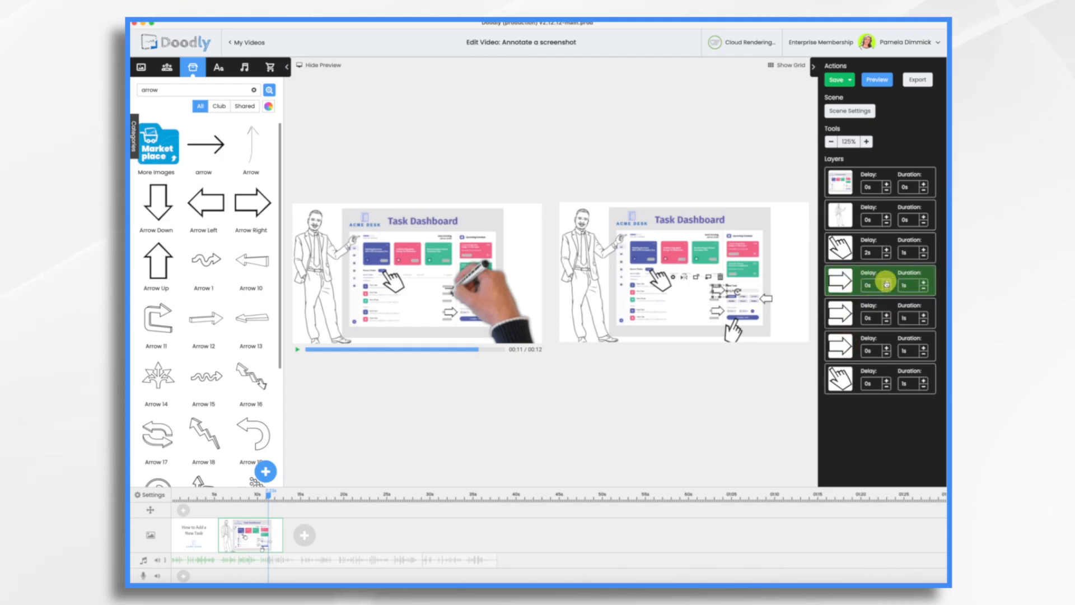
{"action": "left_click", "coordinate": [887, 283]}
{"action": "left_click", "coordinate": [887, 283]}
{"action": "left_click", "coordinate": [887, 283]}
{"action": "left_click", "coordinate": [886, 283]}
{"action": "left_click", "coordinate": [887, 283]}
{"action": "left_click", "coordinate": [886, 282]}
{"action": "left_click", "coordinate": [886, 283]}
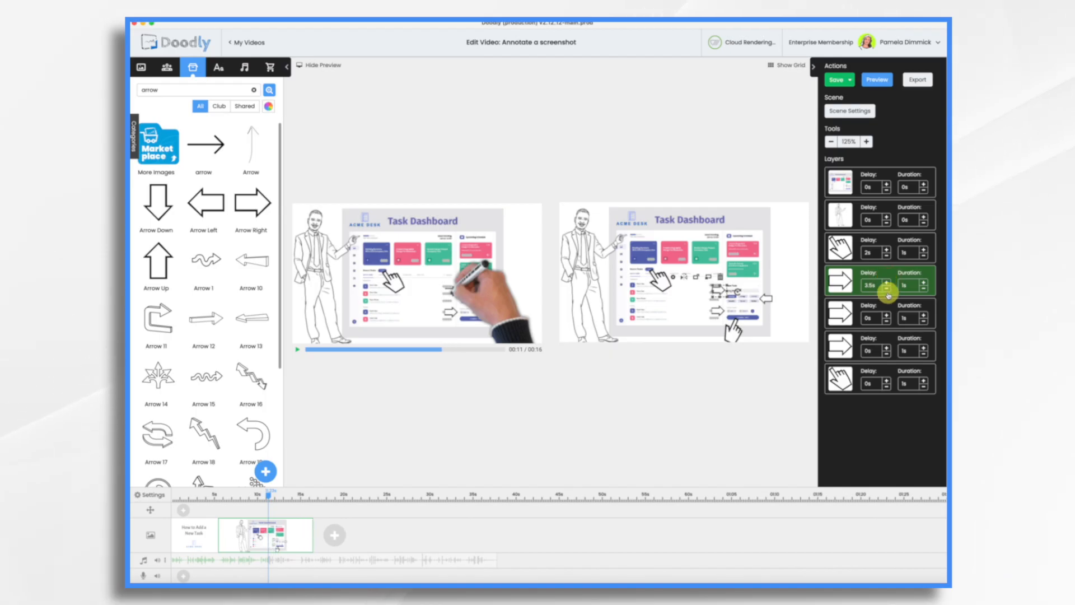
{"action": "left_click", "coordinate": [887, 290]}
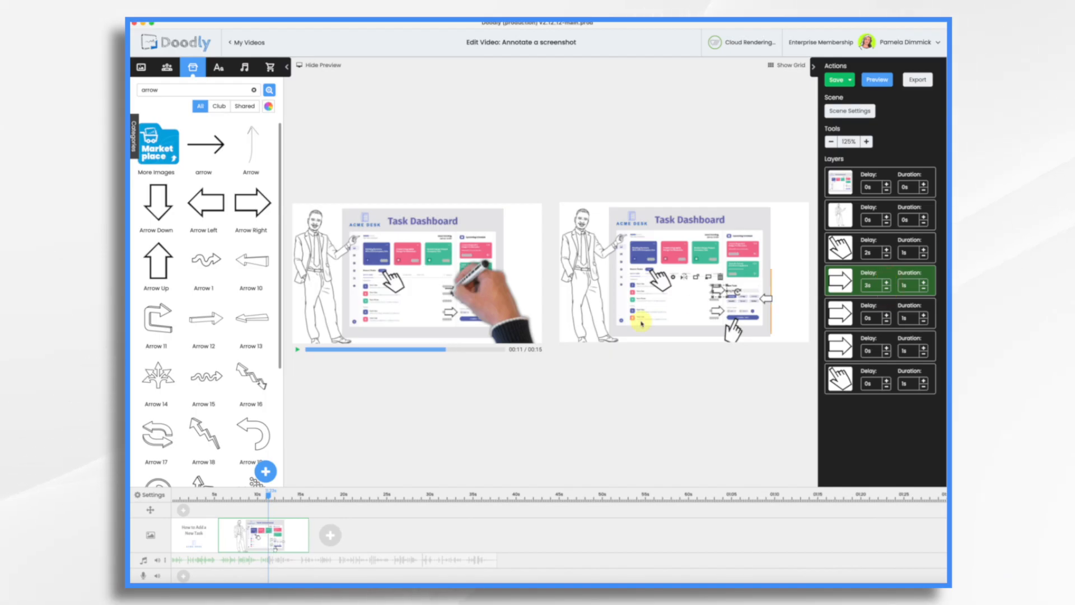
Replay the dashboard scene and set the delay of the layer following the title-field arrow to 2.5s.
{"action": "left_click", "coordinate": [236, 496]}
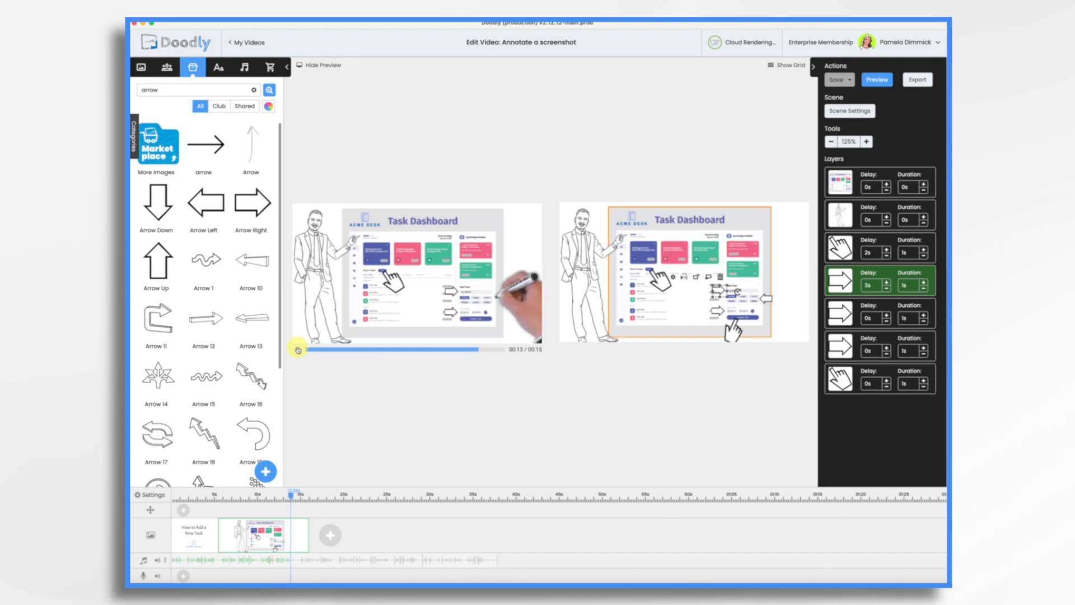
{"action": "left_click", "coordinate": [297, 348]}
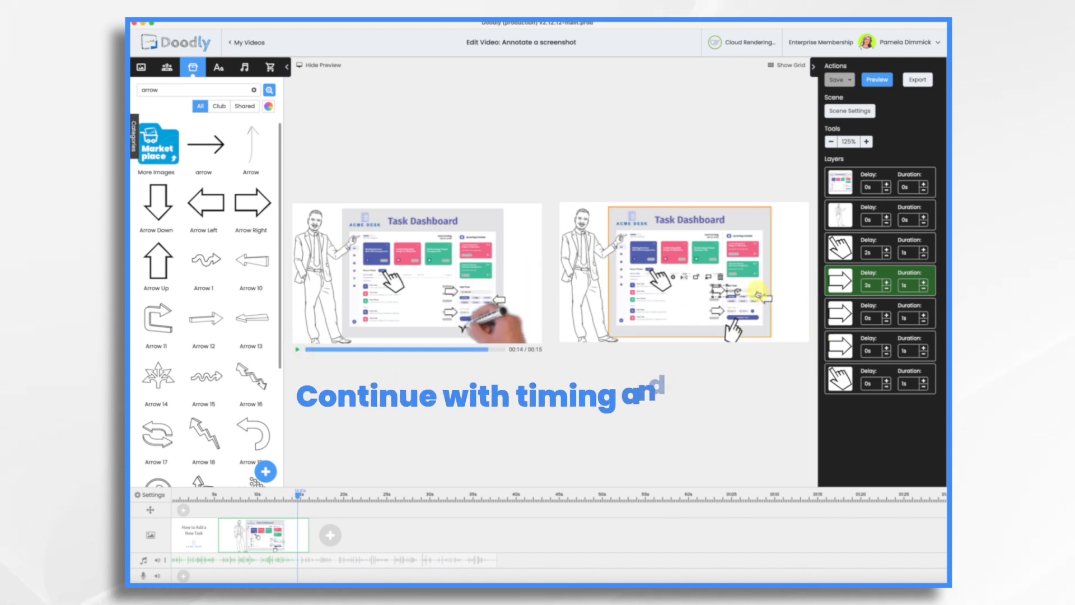
{"action": "left_click", "coordinate": [886, 317]}
{"action": "left_click", "coordinate": [886, 317]}
{"action": "left_click", "coordinate": [886, 317]}
{"action": "left_click", "coordinate": [886, 317]}
{"action": "left_click", "coordinate": [886, 317]}
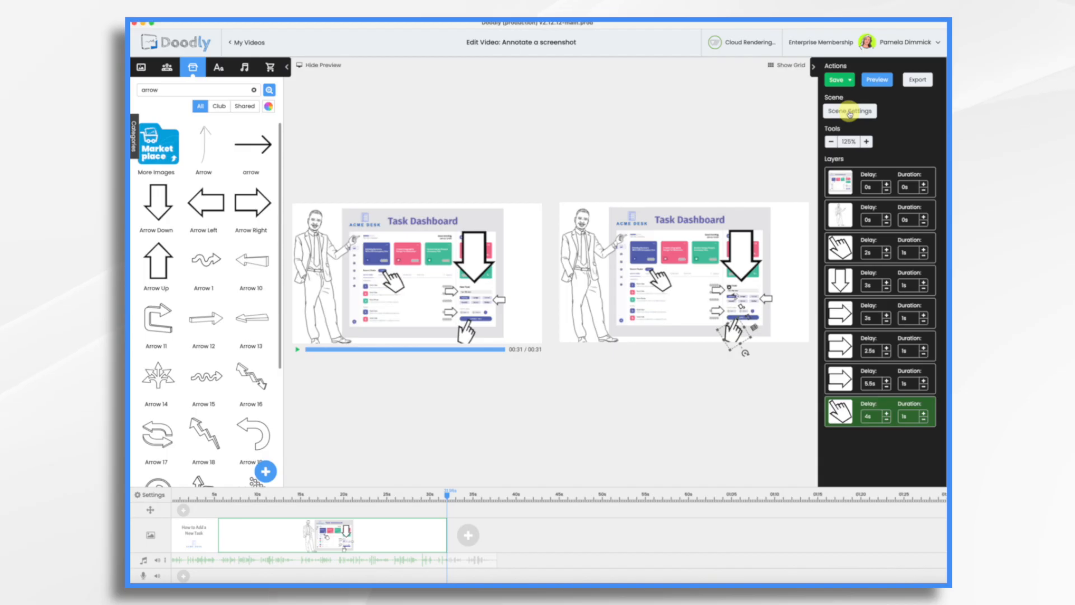
Set the dashboard scene's extra time to 6.5s.
{"action": "left_click", "coordinate": [851, 111]}
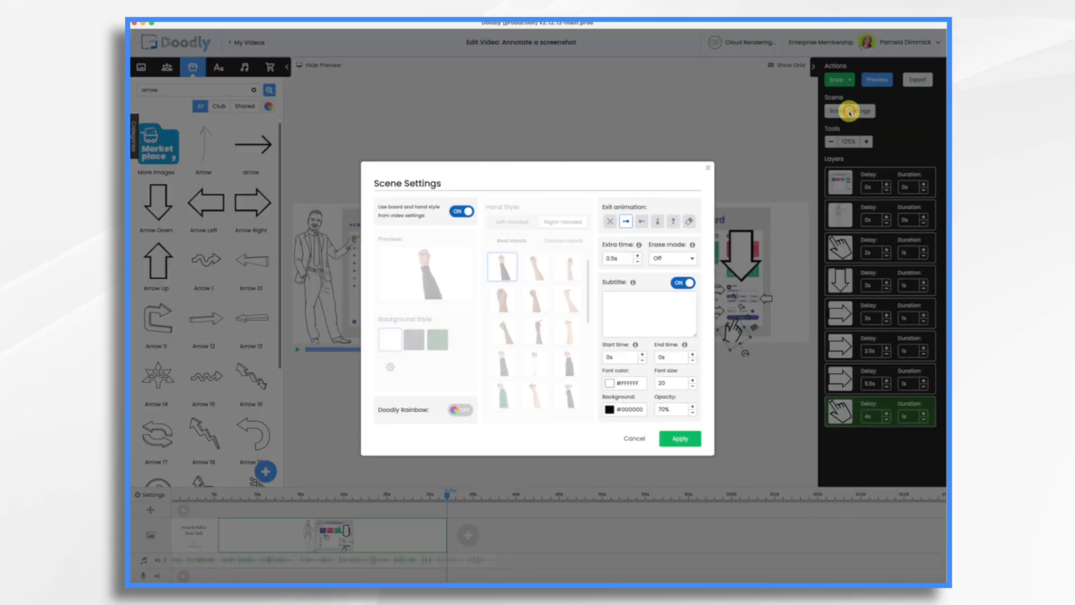
{"action": "left_click", "coordinate": [639, 256]}
{"action": "left_click", "coordinate": [638, 257]}
{"action": "left_click", "coordinate": [638, 257]}
{"action": "left_click", "coordinate": [639, 256]}
{"action": "left_click", "coordinate": [638, 256]}
{"action": "left_click", "coordinate": [638, 257]}
{"action": "left_click", "coordinate": [638, 257]}
{"action": "left_click", "coordinate": [639, 256]}
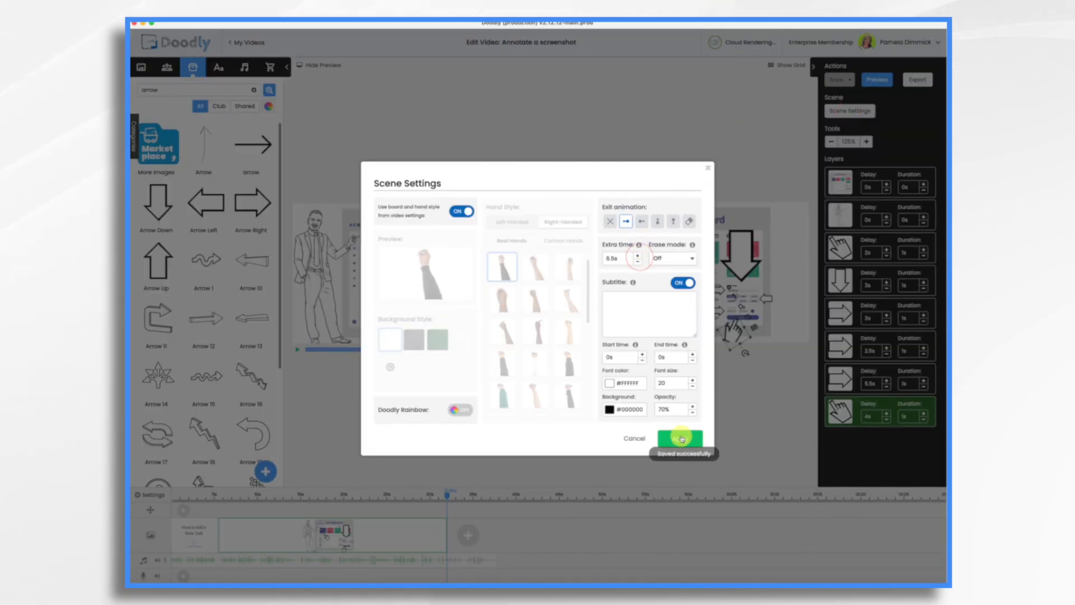
Apply the scene settings and add a pan and zoom effect to the timeline, starting at about 15s.
{"action": "left_click", "coordinate": [680, 442]}
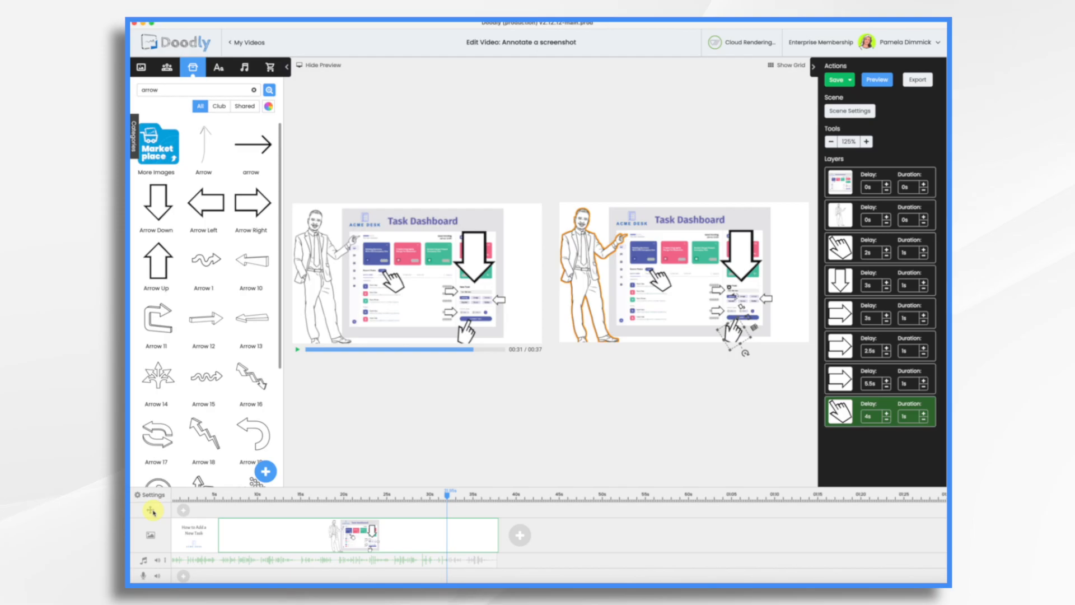
{"action": "left_click", "coordinate": [184, 510]}
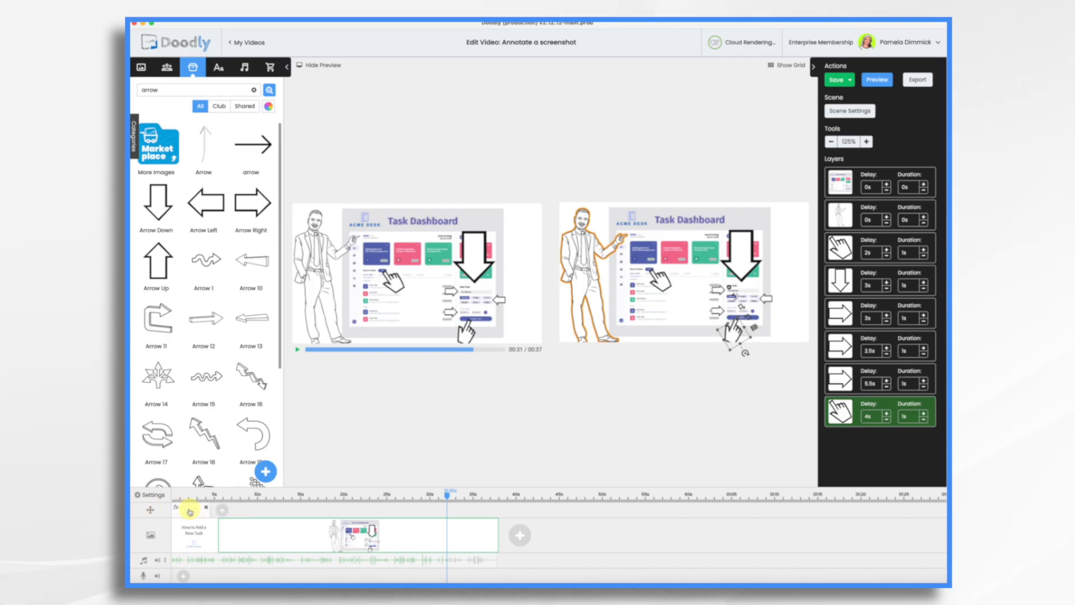
{"action": "left_click", "coordinate": [319, 515]}
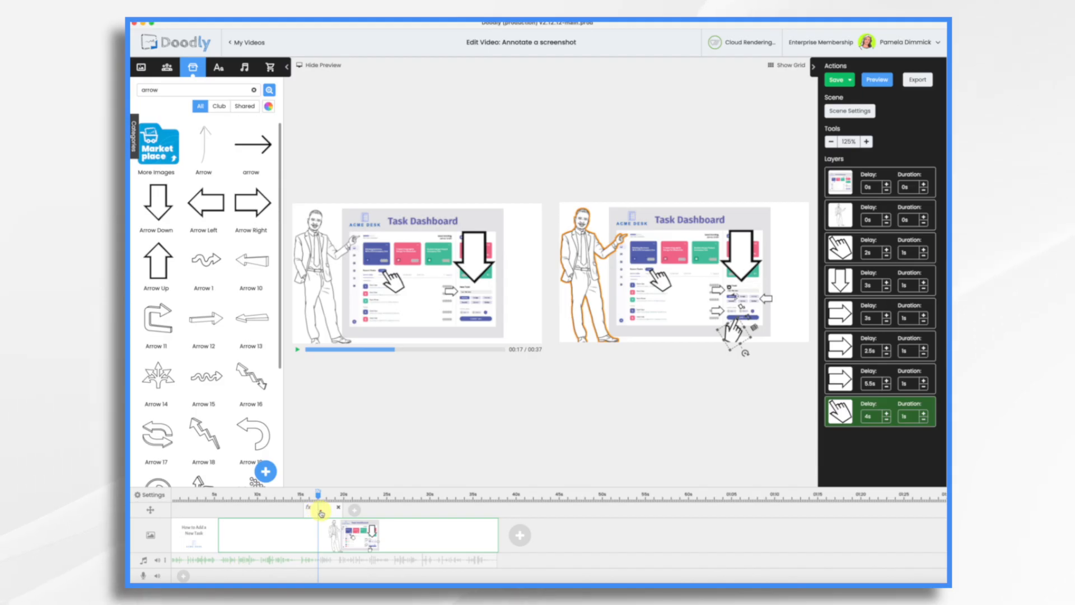
Shrink the pan and zoom effect's end frame, place it over the New Task form area, and apply the settings.
{"action": "left_click", "coordinate": [321, 512]}
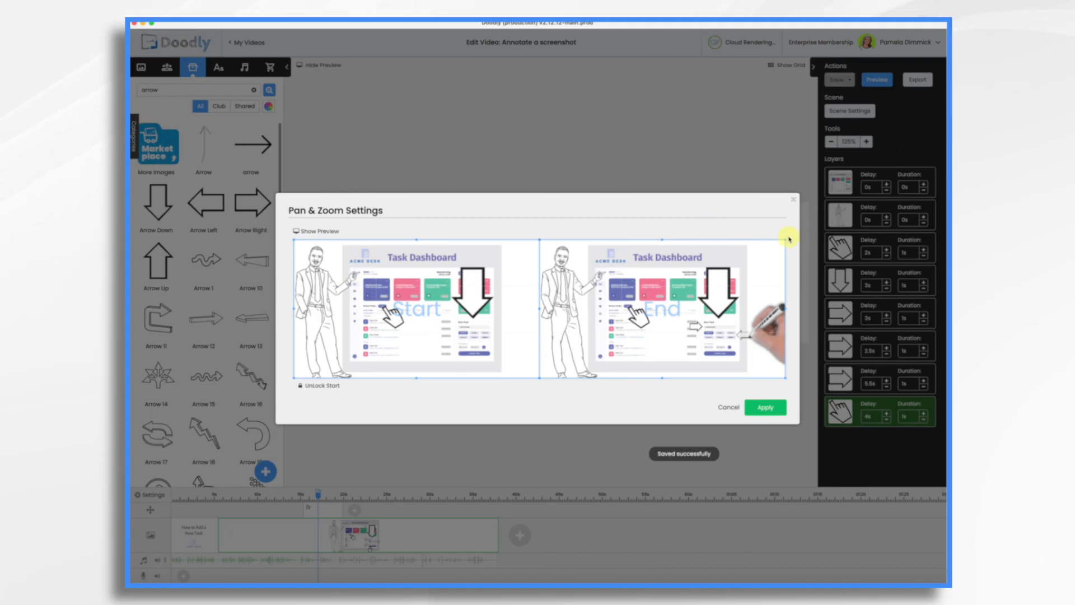
{"action": "left_click_drag", "start_coordinate": [787, 239], "coordinate": [673, 303]}
{"action": "left_click_drag", "start_coordinate": [595, 360], "coordinate": [708, 344]}
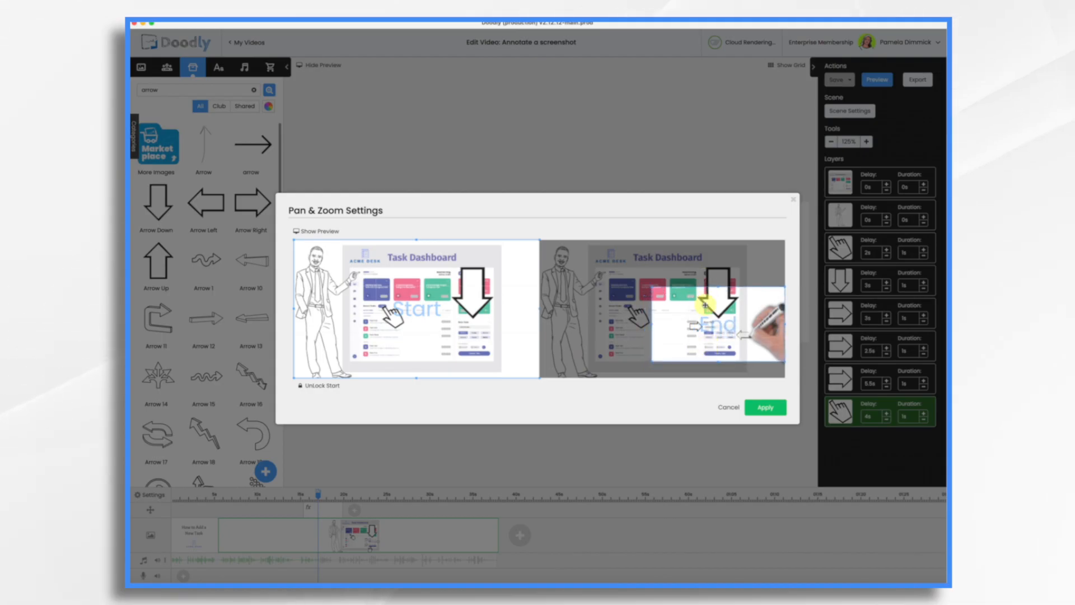
{"action": "left_click", "coordinate": [766, 408]}
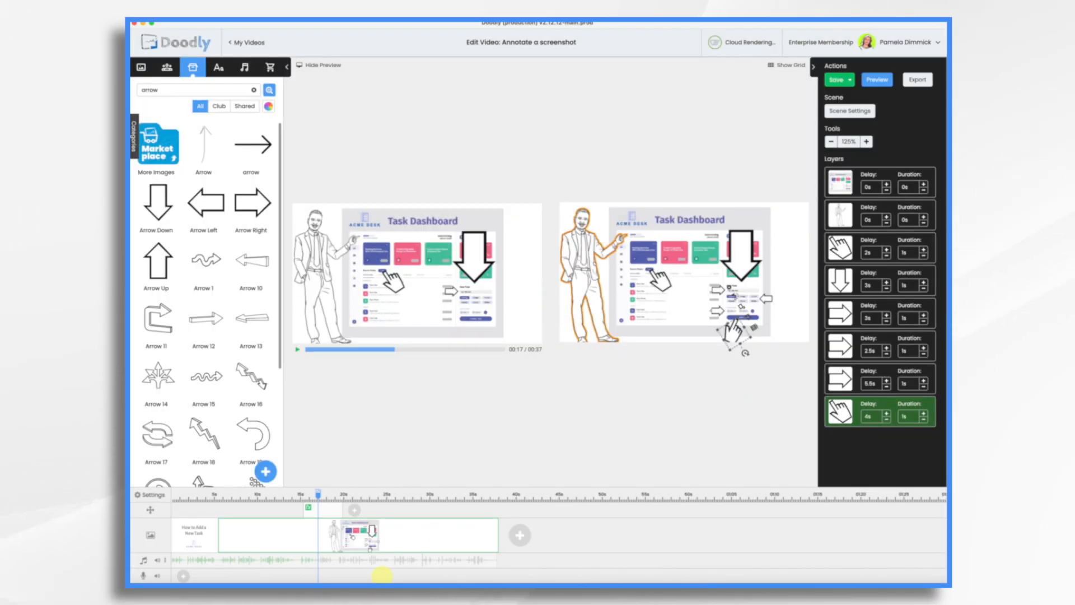
Play the zoom from about 15s and move the effect earlier on the timeline, starting at about 12s.
{"action": "left_click", "coordinate": [303, 494]}
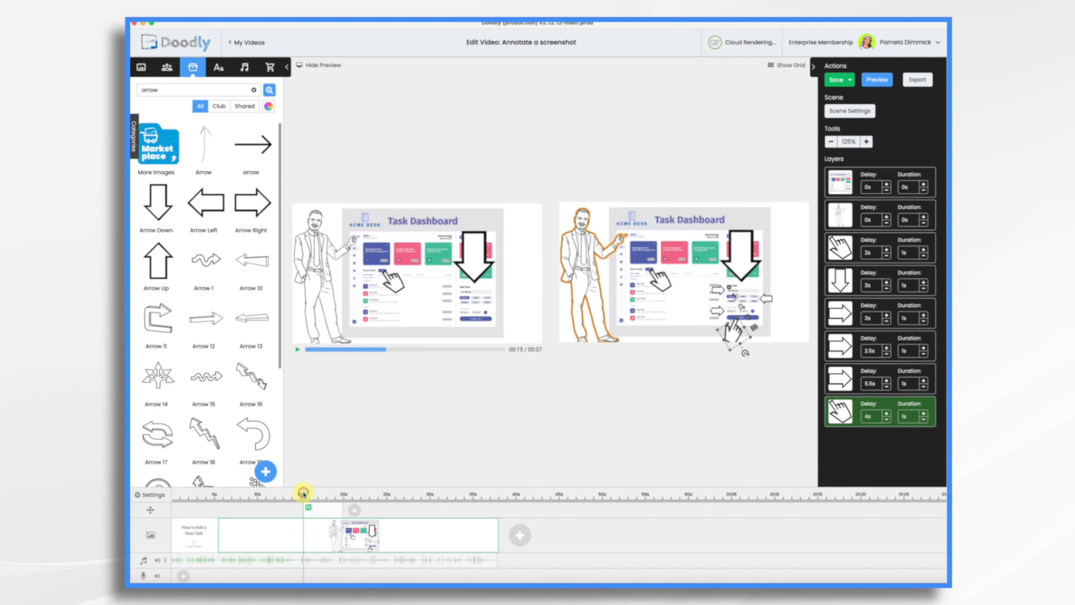
{"action": "left_click", "coordinate": [298, 352]}
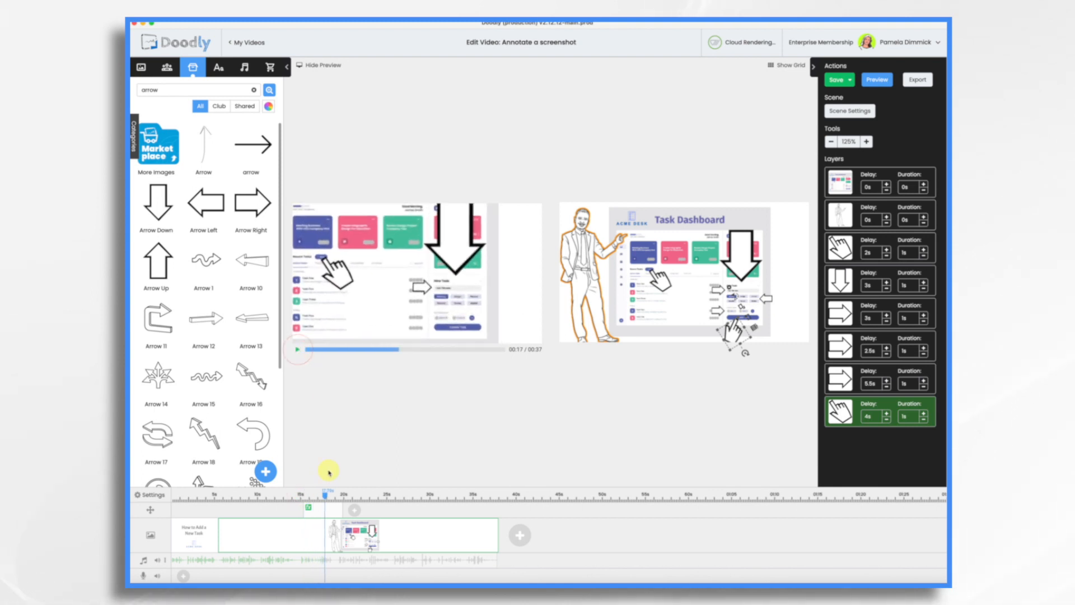
{"action": "left_click_drag", "start_coordinate": [321, 512], "coordinate": [237, 494]}
Play back the scene from about 7s and again from about 10s to check the moved zoom, stopping at about 33s.
{"action": "left_click", "coordinate": [236, 494]}
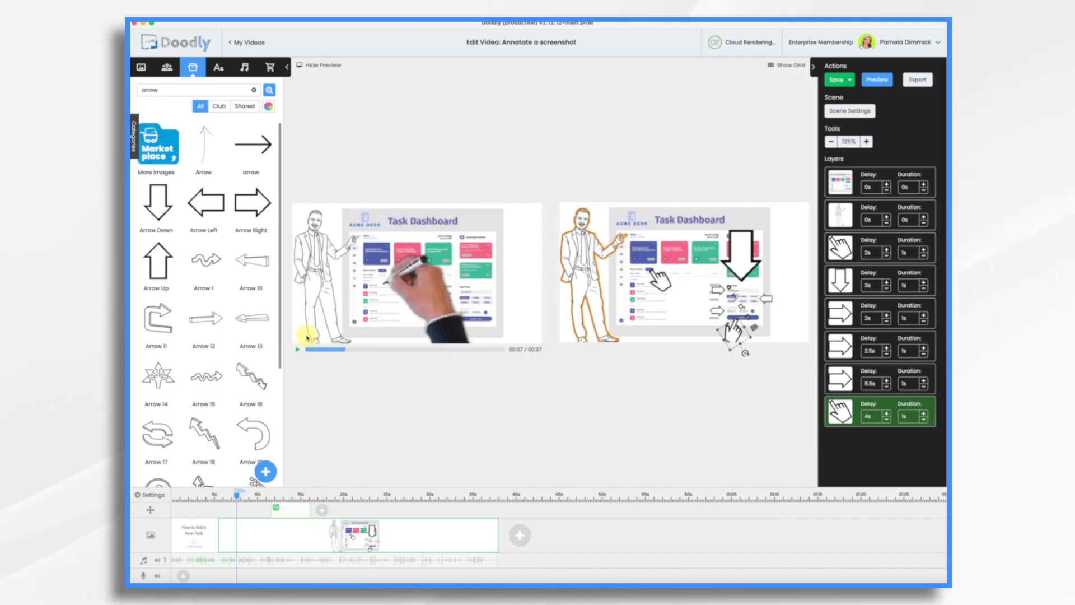
{"action": "left_click", "coordinate": [298, 351]}
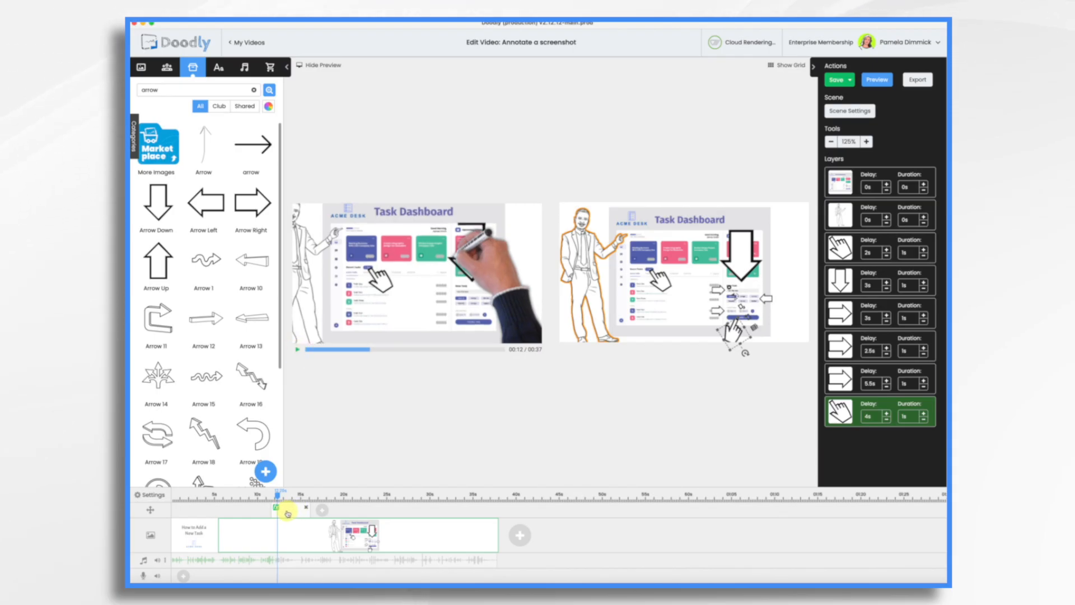
{"action": "left_click", "coordinate": [264, 496]}
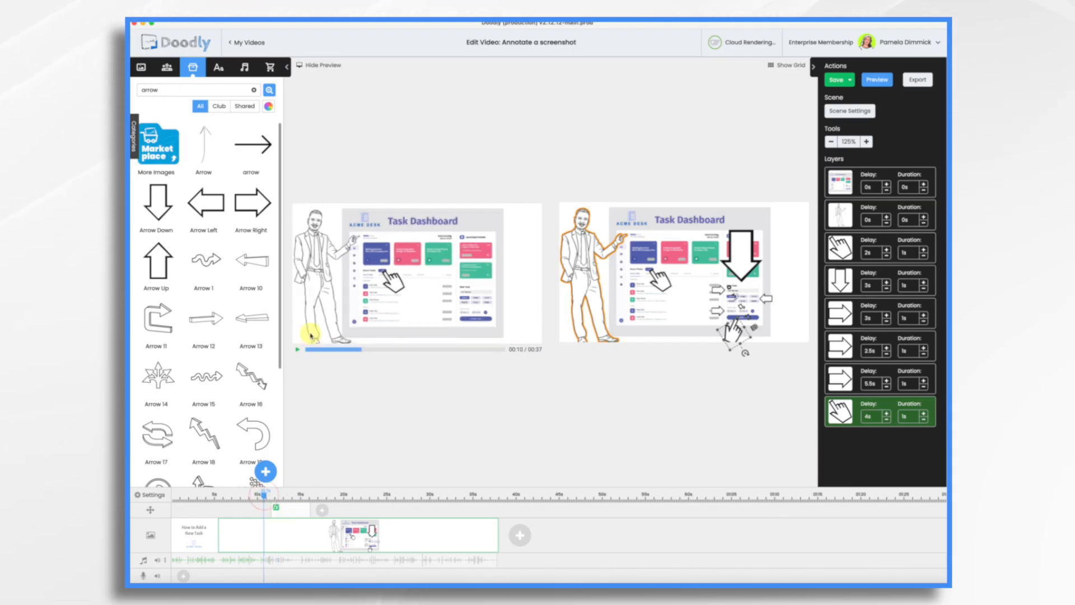
{"action": "left_click", "coordinate": [298, 350]}
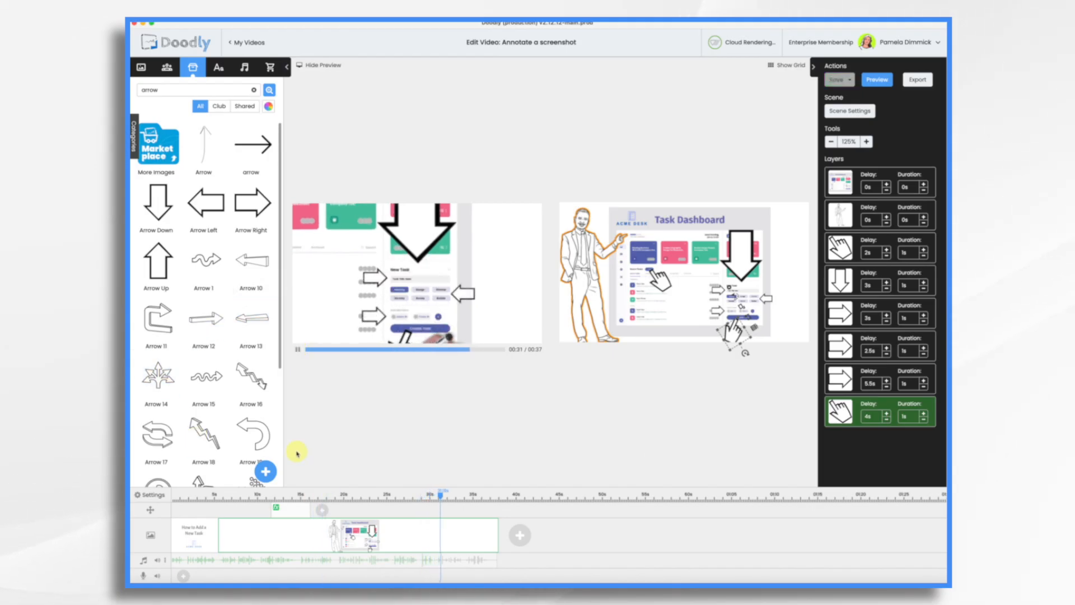
{"action": "left_click", "coordinate": [298, 350]}
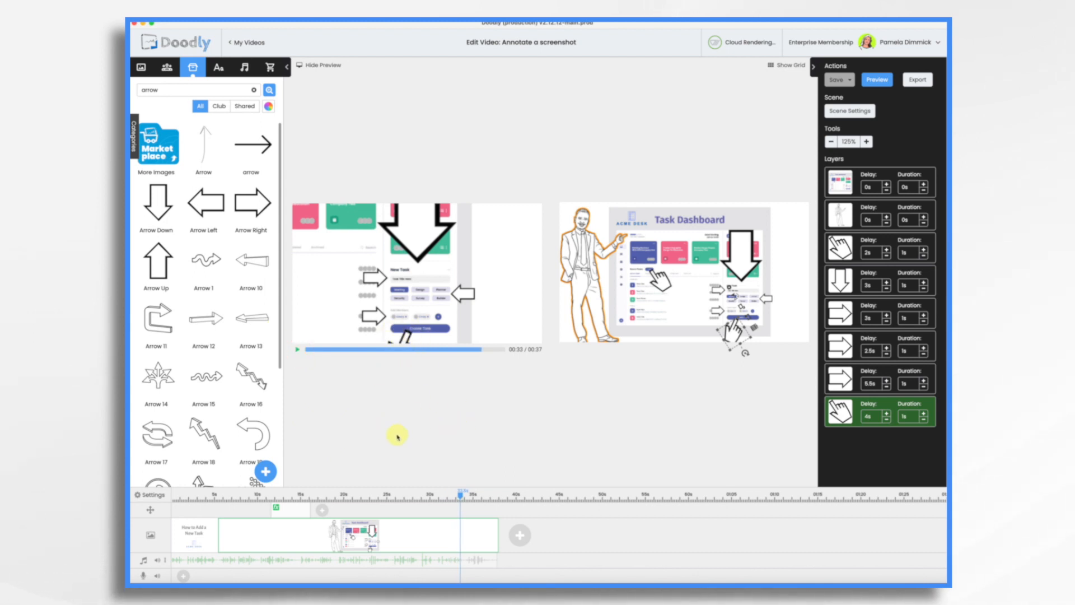
Add a second pan and zoom effect to the timeline at about 27s.
{"action": "left_click_drag", "start_coordinate": [460, 497], "coordinate": [424, 504]}
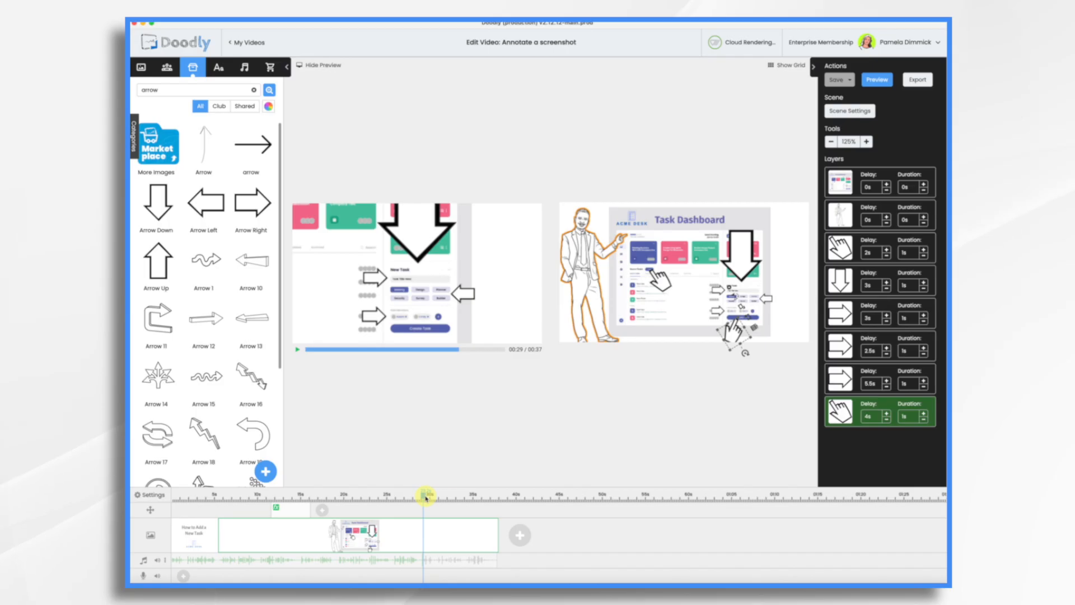
{"action": "mouse_move", "coordinate": [426, 498]}
{"action": "left_mouse_down"}
{"action": "mouse_move", "coordinate": [392, 498]}
{"action": "mouse_move", "coordinate": [412, 499]}
{"action": "left_mouse_up"}
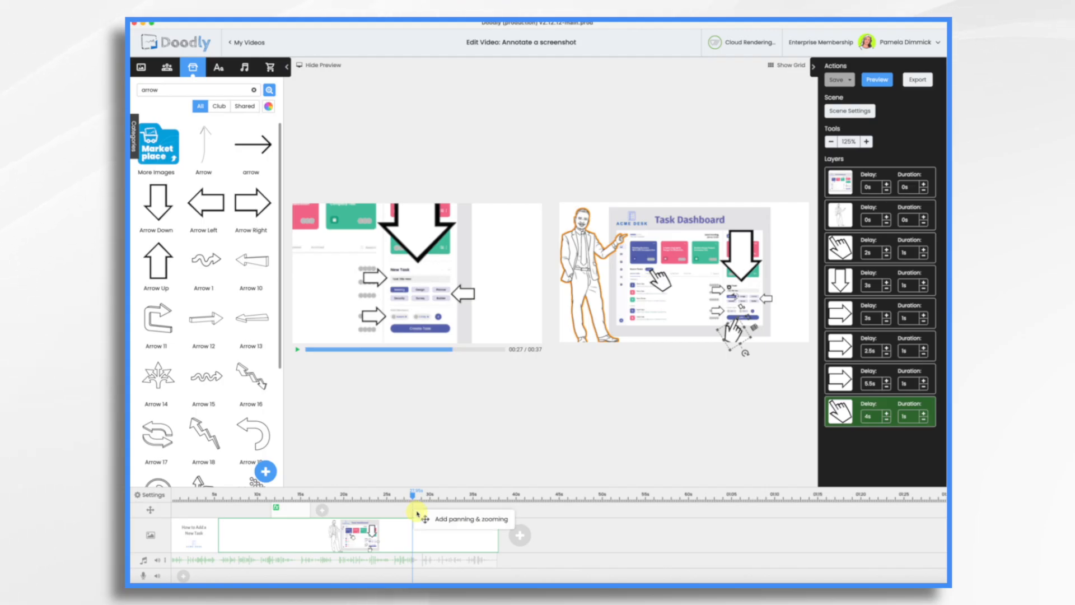
{"action": "left_click", "coordinate": [425, 519]}
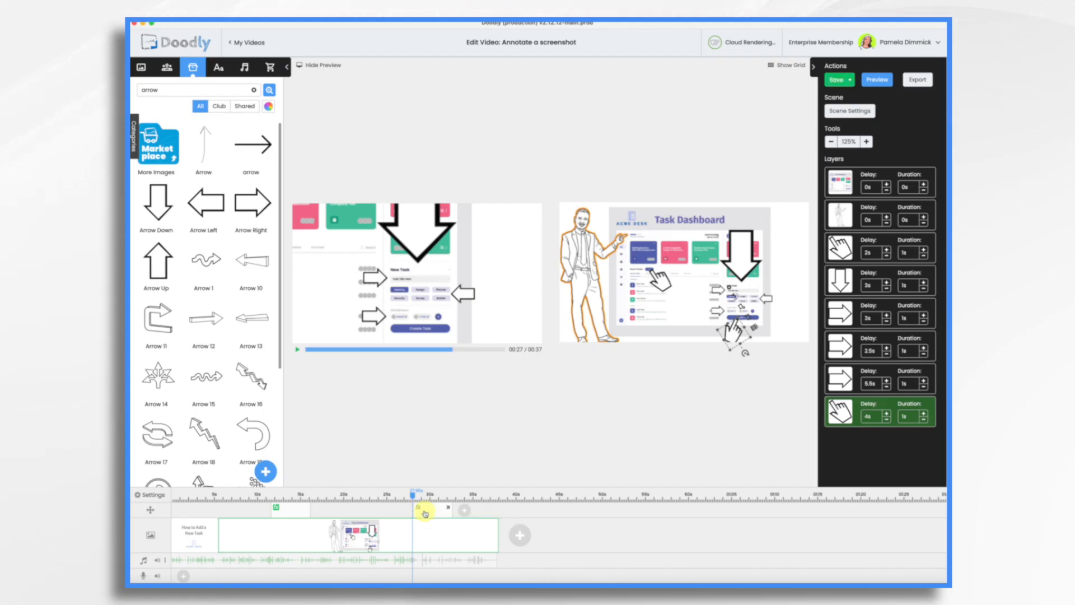
Enlarge the second effect's end frame to cover the whole scene, apply it, and play back the zoom-out.
{"action": "left_click", "coordinate": [426, 512]}
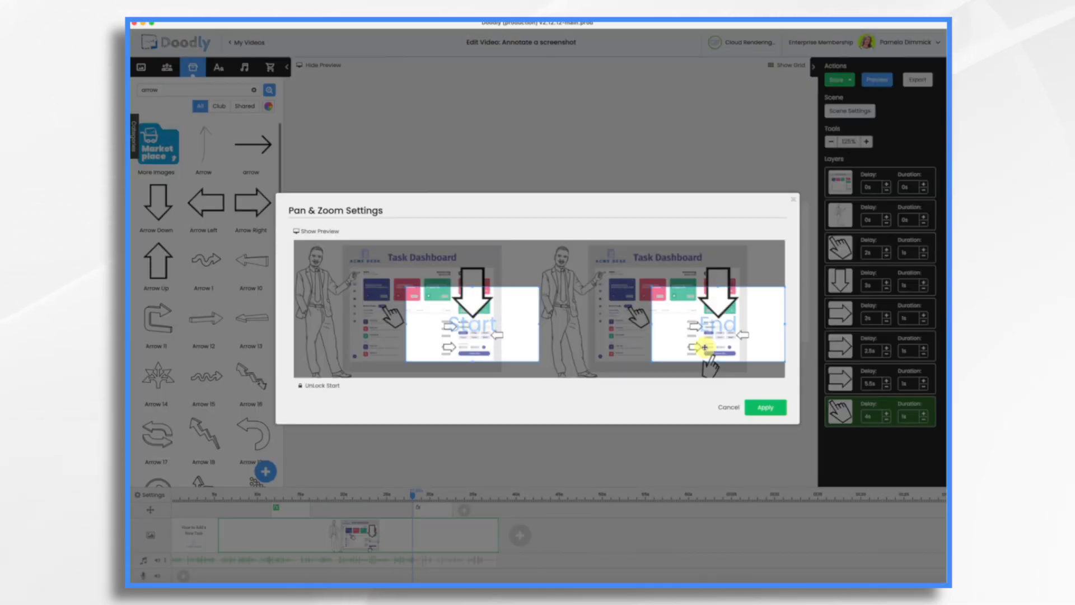
{"action": "left_click_drag", "start_coordinate": [697, 341], "coordinate": [590, 297]}
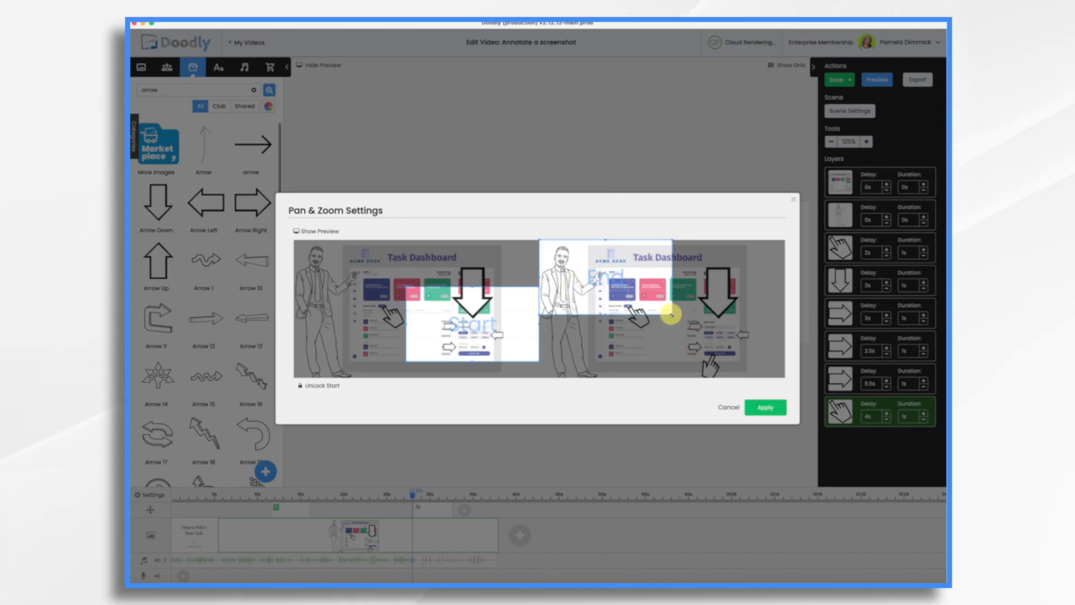
{"action": "left_click_drag", "start_coordinate": [671, 314], "coordinate": [819, 389]}
{"action": "left_click", "coordinate": [766, 407]}
{"action": "left_click", "coordinate": [299, 349]}
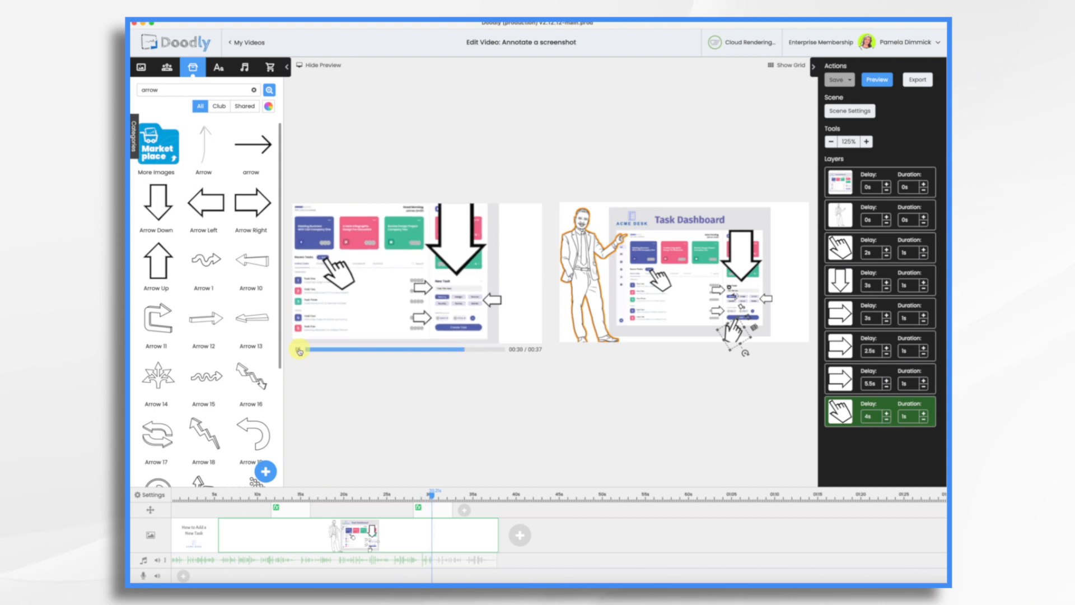